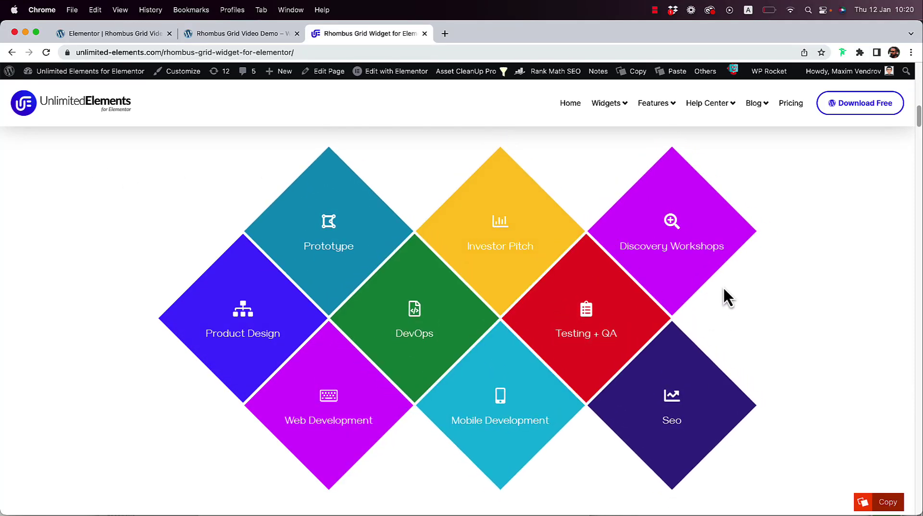
- Browse the Rhombus Grid demo page, examining the example layouts and stepping through the items of the massage example
{"action": "scroll", "coordinate": [761, 277], "scroll_direction": "down", "scroll_amount": 15}
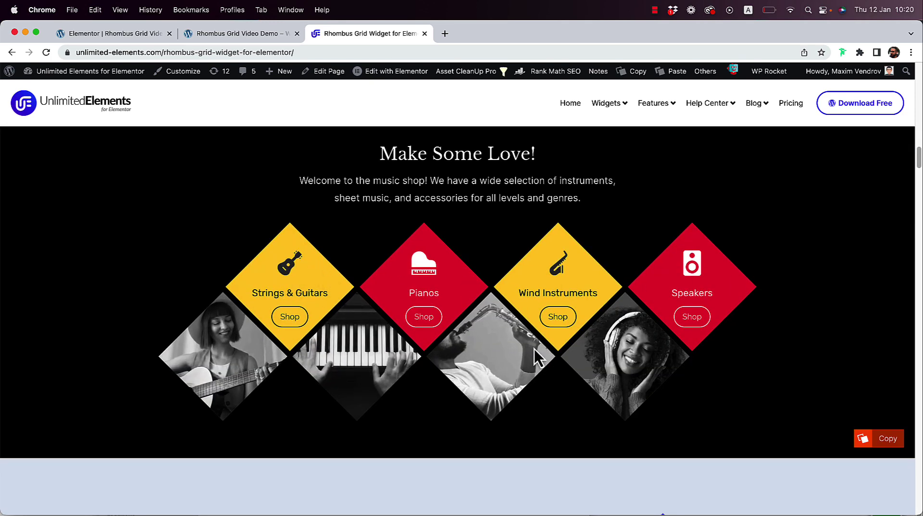
{"action": "scroll", "coordinate": [556, 348], "scroll_direction": "down", "scroll_amount": 5}
{"action": "scroll", "coordinate": [555, 345], "scroll_direction": "down", "scroll_amount": 8}
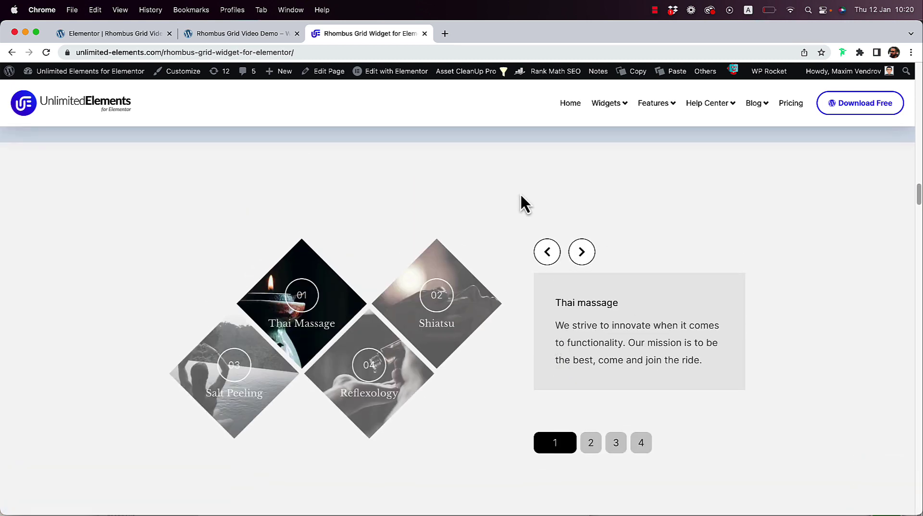
{"action": "left_click", "coordinate": [584, 255]}
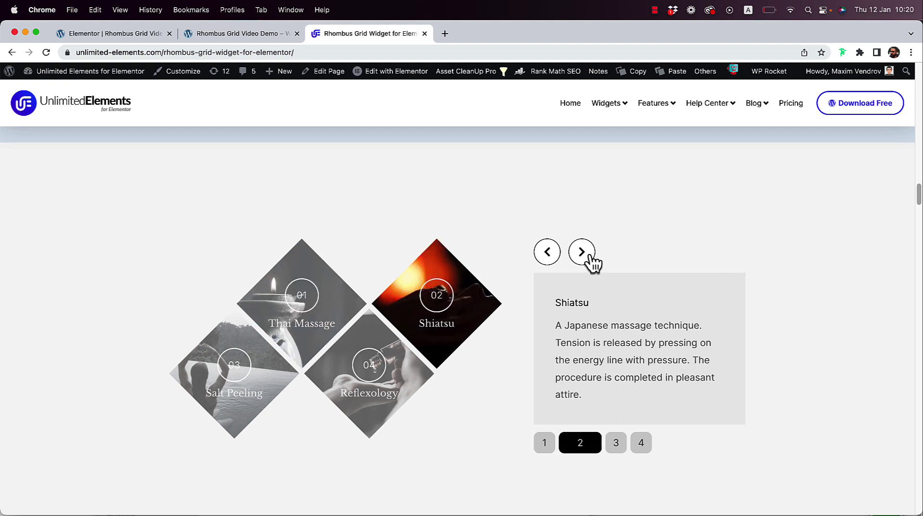
{"action": "double_click", "coordinate": [589, 257]}
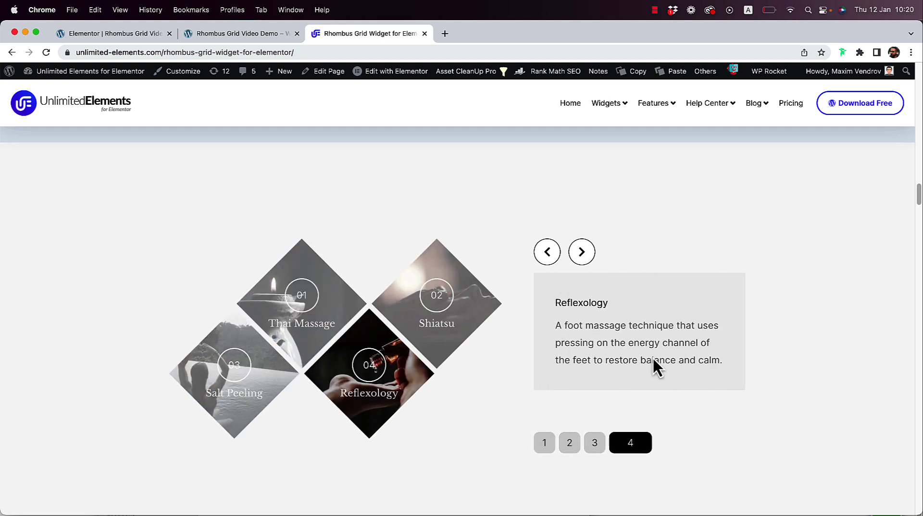
{"action": "scroll", "coordinate": [434, 308], "scroll_direction": "down", "scroll_amount": 15}
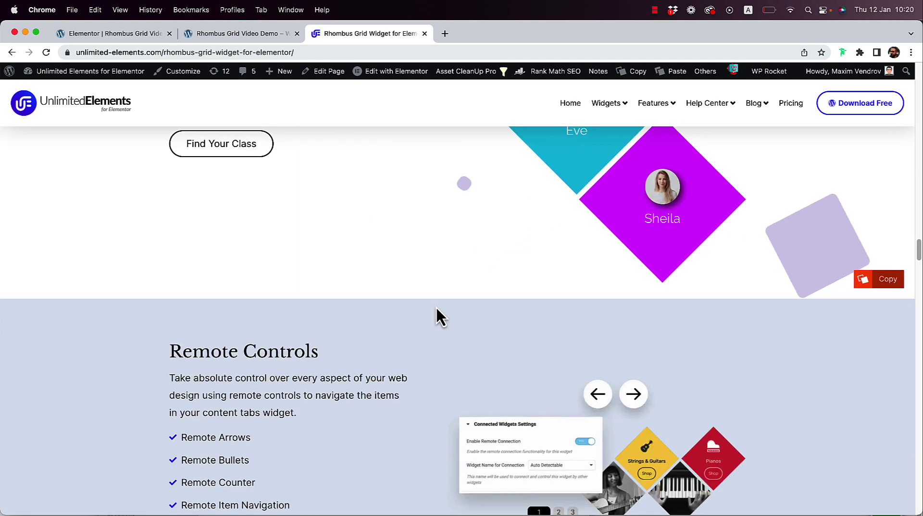
{"action": "scroll", "coordinate": [437, 310], "scroll_direction": "up", "scroll_amount": 3}
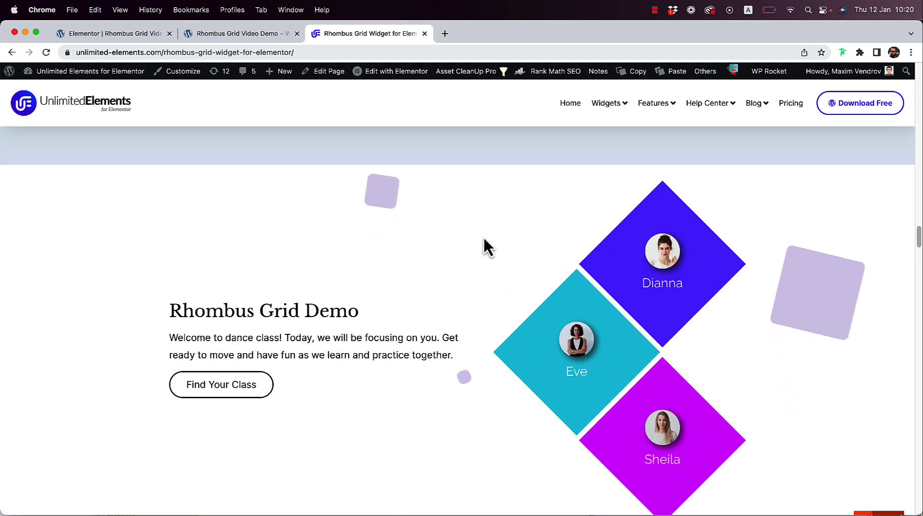
{"action": "scroll", "coordinate": [438, 317], "scroll_direction": "down", "scroll_amount": 6}
{"action": "scroll", "coordinate": [437, 319], "scroll_direction": "down", "scroll_amount": 10}
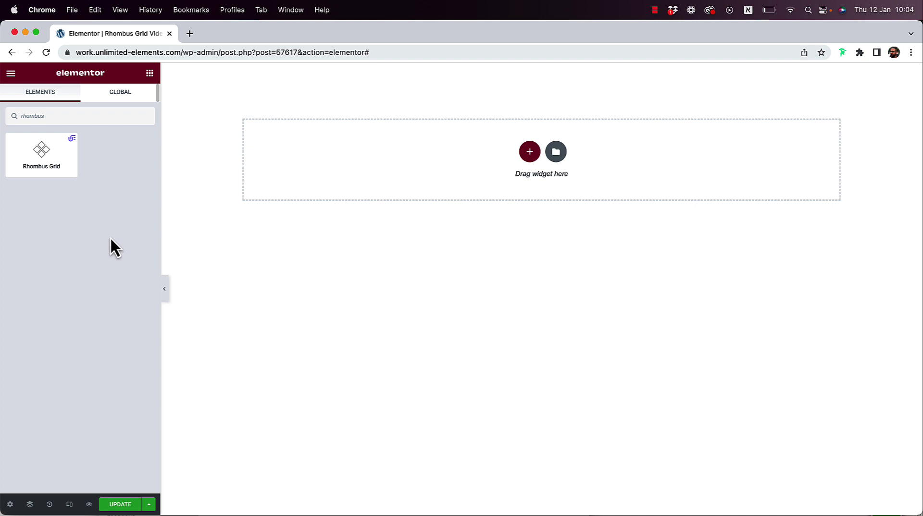
- Add the Rhombus Grid widget to the empty page in the Elementor editor
{"action": "mouse_move", "coordinate": [50, 152]}
{"action": "left_click_drag", "start_coordinate": [46, 154], "coordinate": [389, 157]}
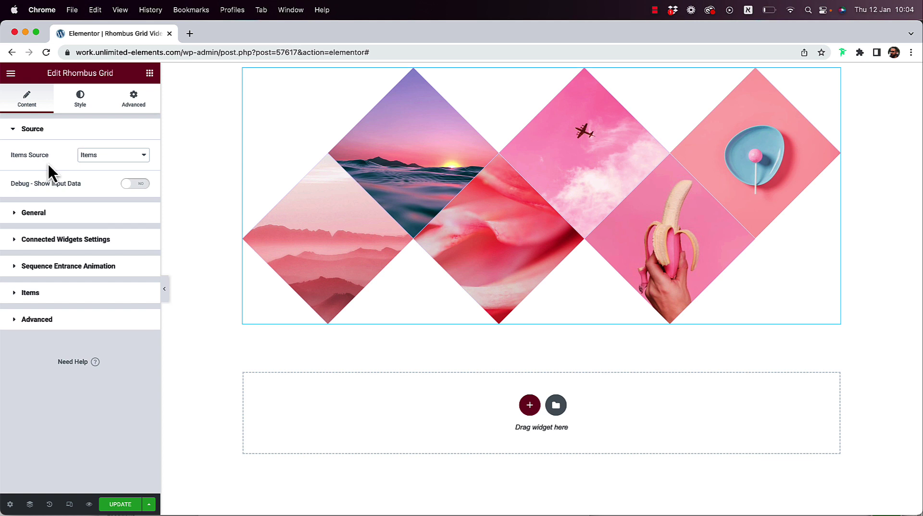
- Set the widget's items source to Instagram and its number of items to 7, trying 5 first
{"action": "left_click", "coordinate": [96, 167]}
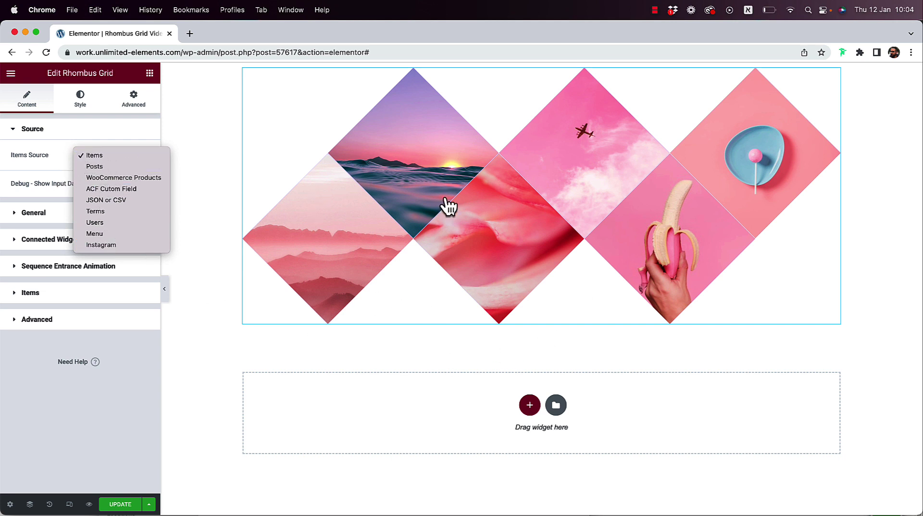
{"action": "left_click", "coordinate": [112, 246]}
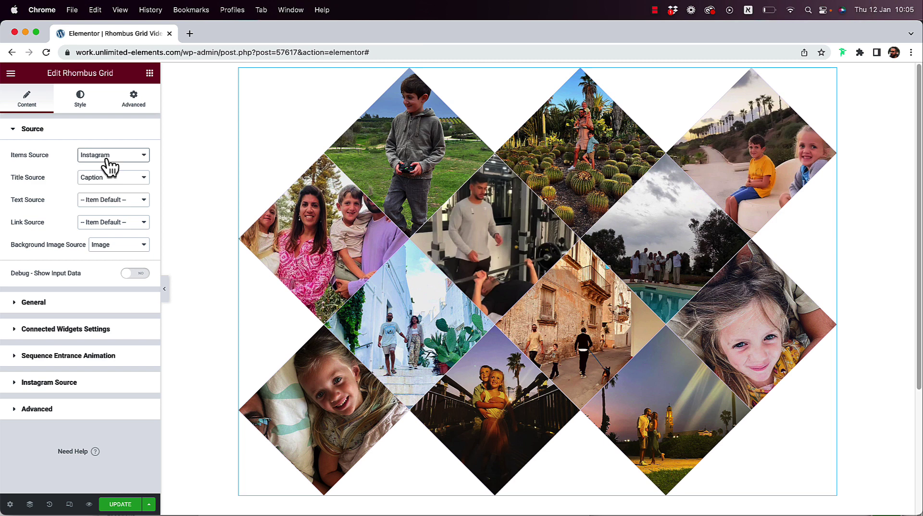
{"action": "left_click", "coordinate": [46, 383]}
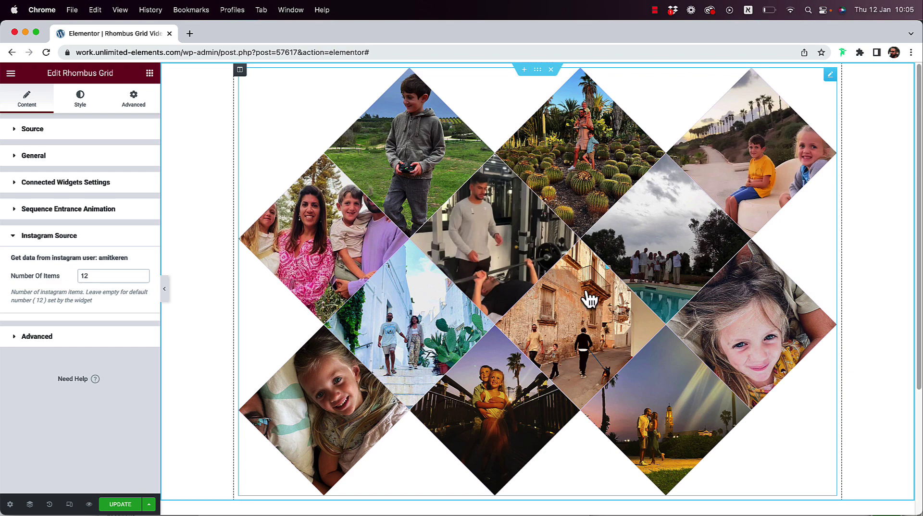
{"action": "left_click", "coordinate": [91, 276]}
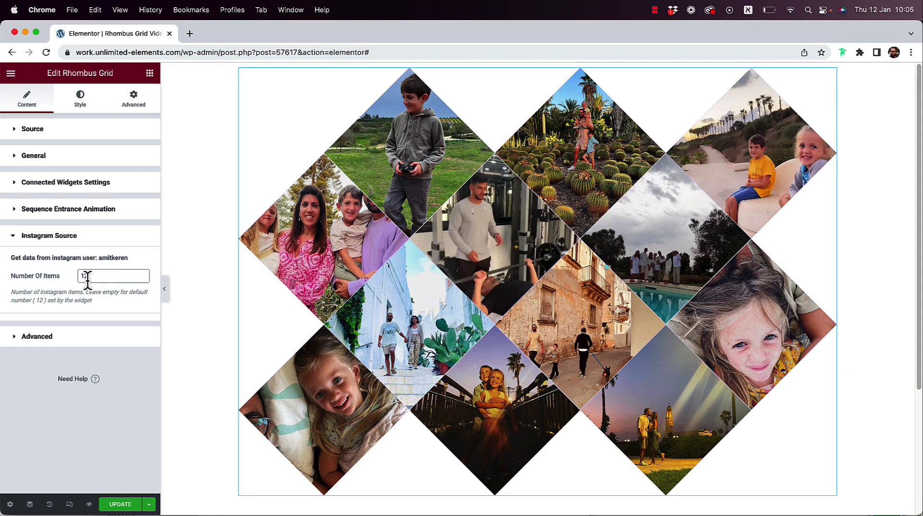
{"action": "type", "text": "5"}
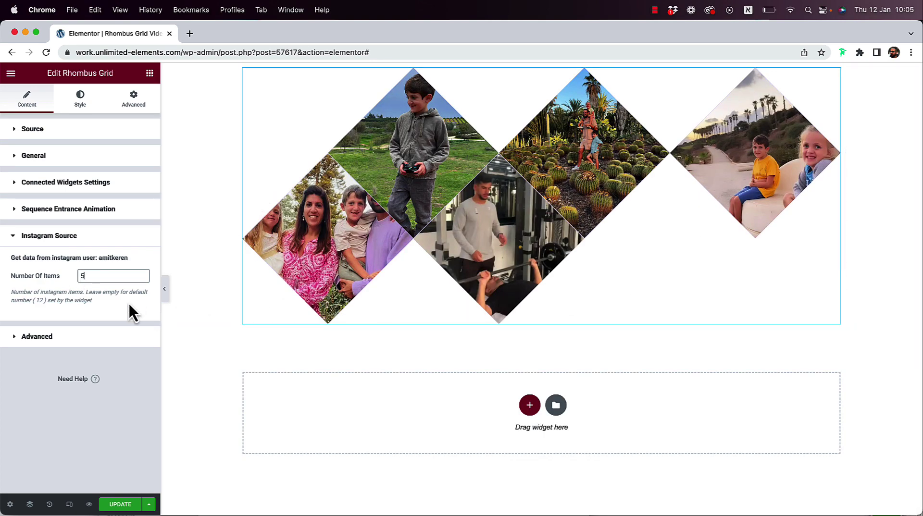
{"action": "type", "text": "7"}
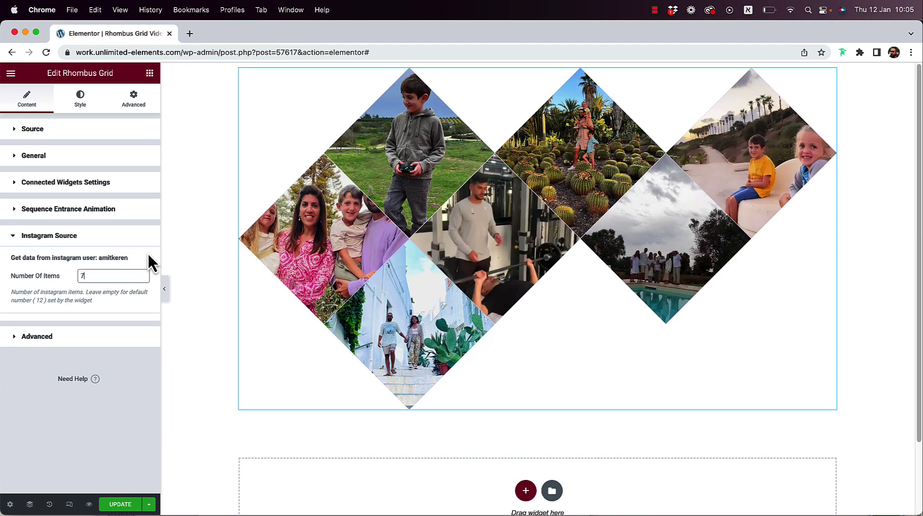
- Switch the Rhombus Grid's items source back to Items and look over the available source options
{"action": "left_click", "coordinate": [37, 139]}
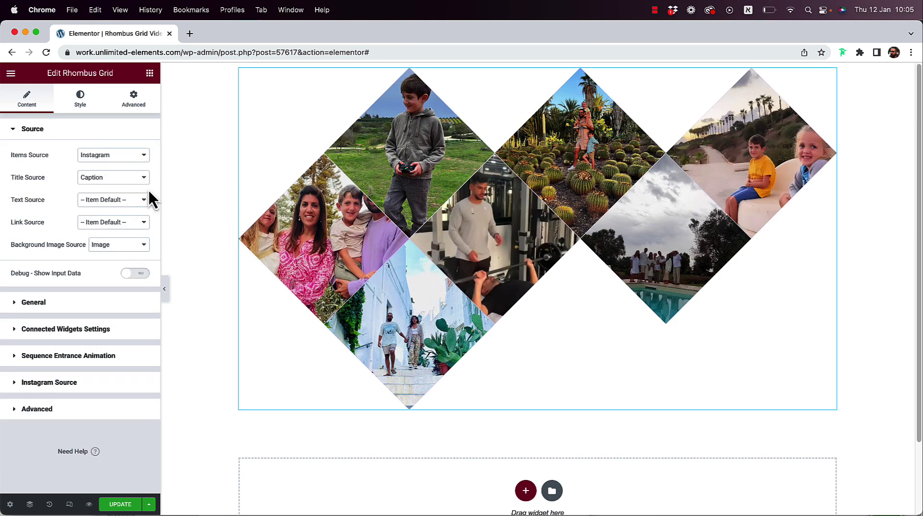
{"action": "left_click", "coordinate": [100, 157]}
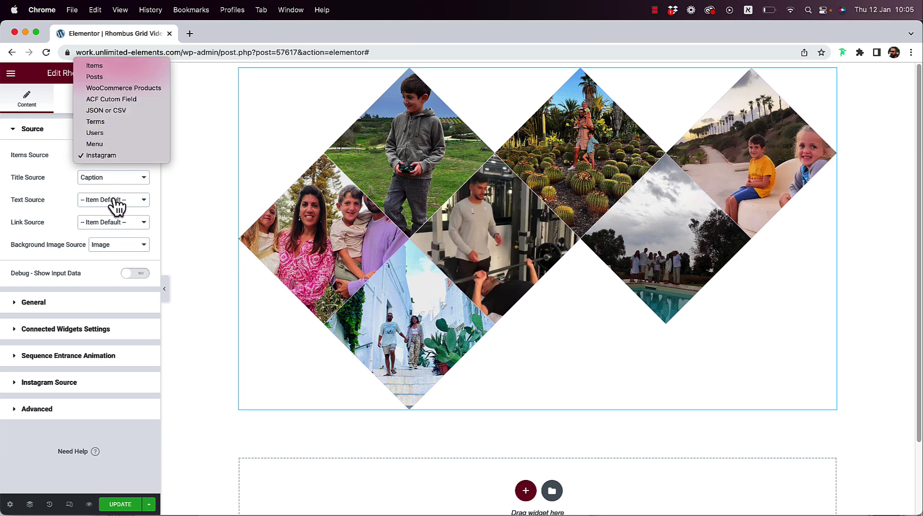
{"action": "left_click", "coordinate": [102, 69]}
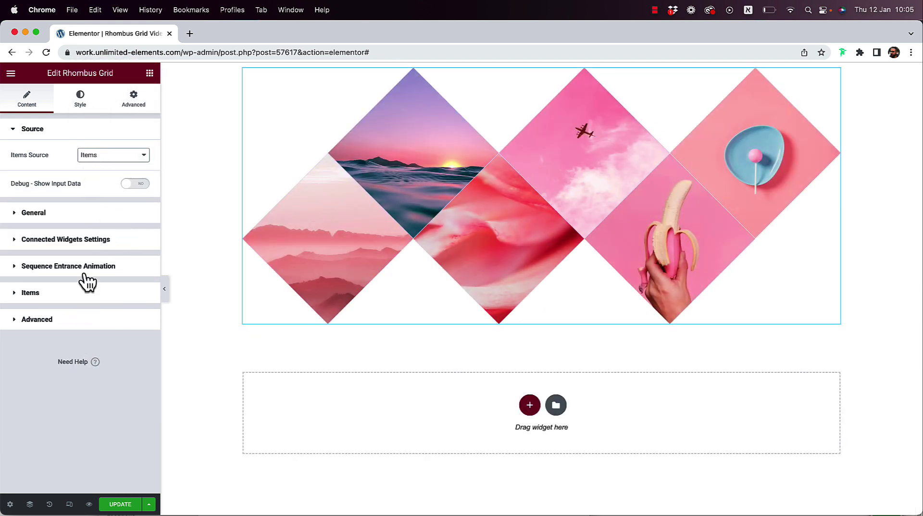
{"action": "left_click", "coordinate": [100, 167]}
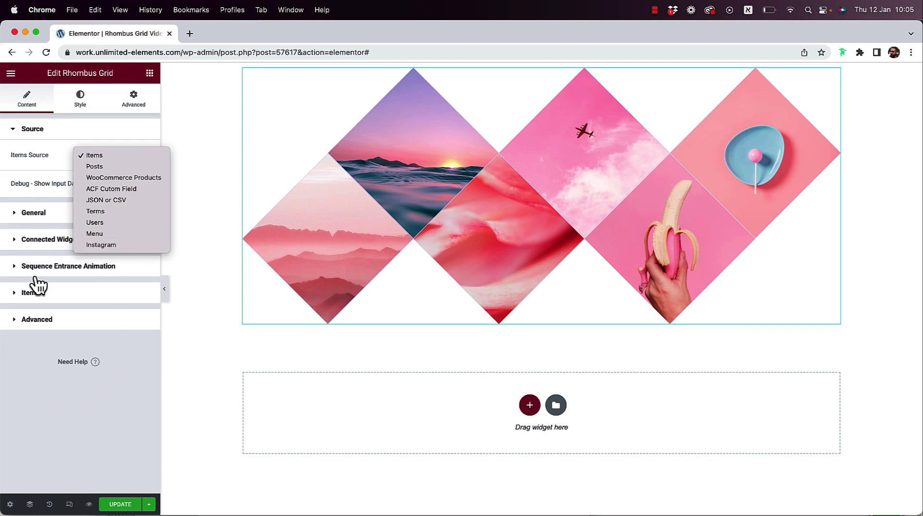
{"action": "left_click", "coordinate": [38, 301]}
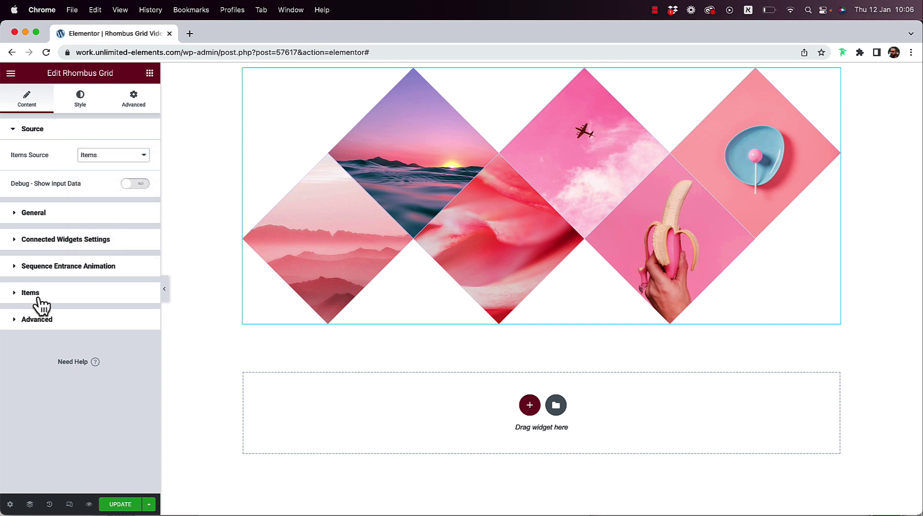
- Expand the widget's list of items and open item One for editing
{"action": "left_click", "coordinate": [34, 293]}
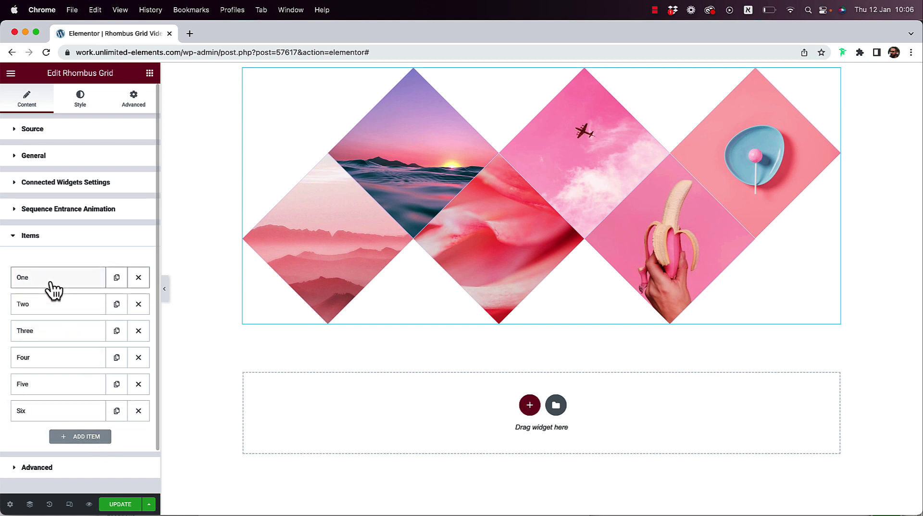
{"action": "mouse_move", "coordinate": [50, 312]}
{"action": "left_mouse_down"}
{"action": "mouse_move", "coordinate": [68, 286]}
{"action": "mouse_move", "coordinate": [62, 318]}
{"action": "left_mouse_up"}
{"action": "left_click", "coordinate": [54, 281]}
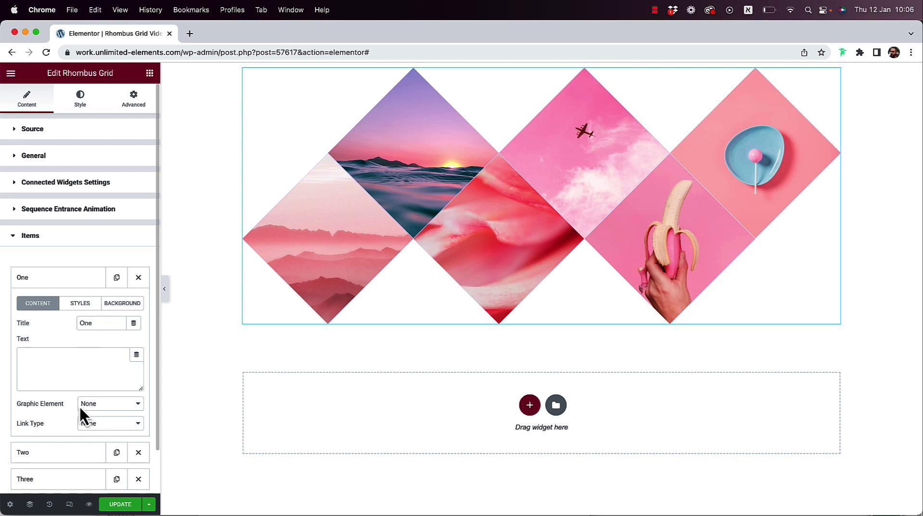
- Set item One's graphic element to Icon and insert the double speech bubble icon from the icon library
{"action": "left_click", "coordinate": [106, 409]}
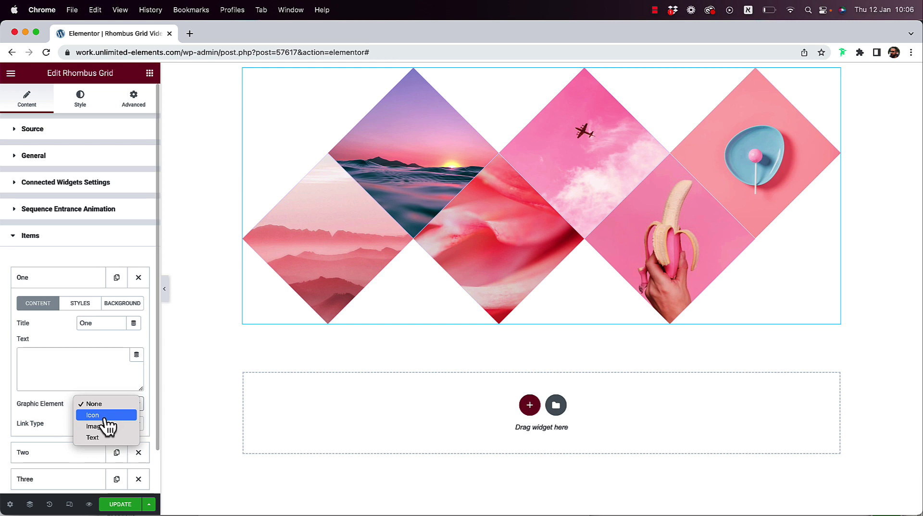
{"action": "left_click", "coordinate": [104, 416]}
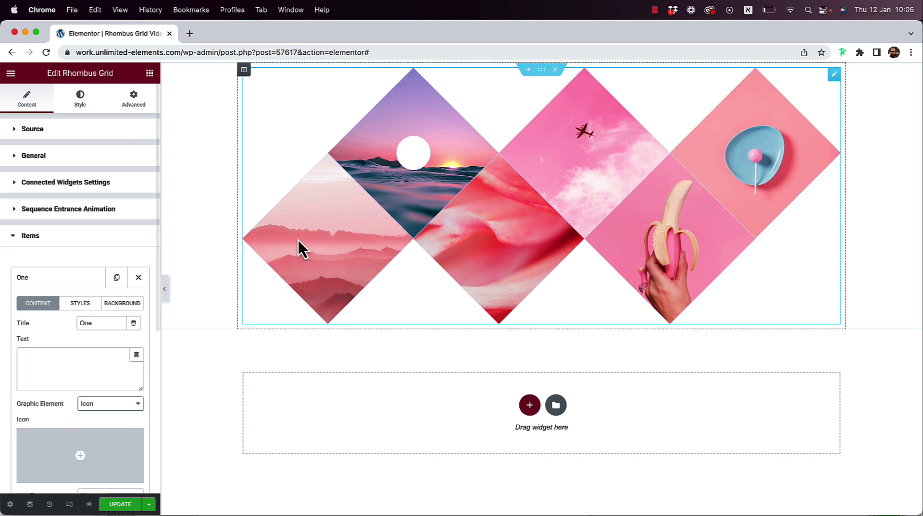
{"action": "left_click", "coordinate": [95, 456]}
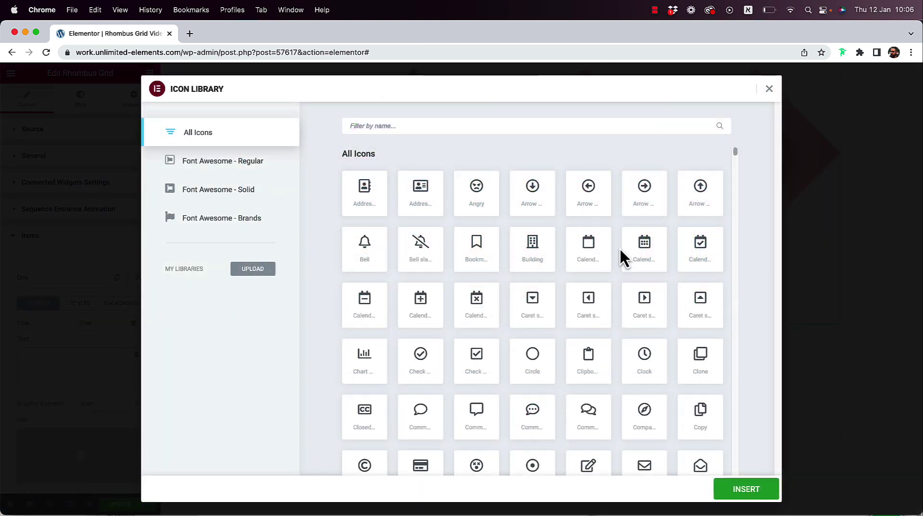
{"action": "left_click", "coordinate": [579, 419]}
{"action": "left_click", "coordinate": [740, 489]}
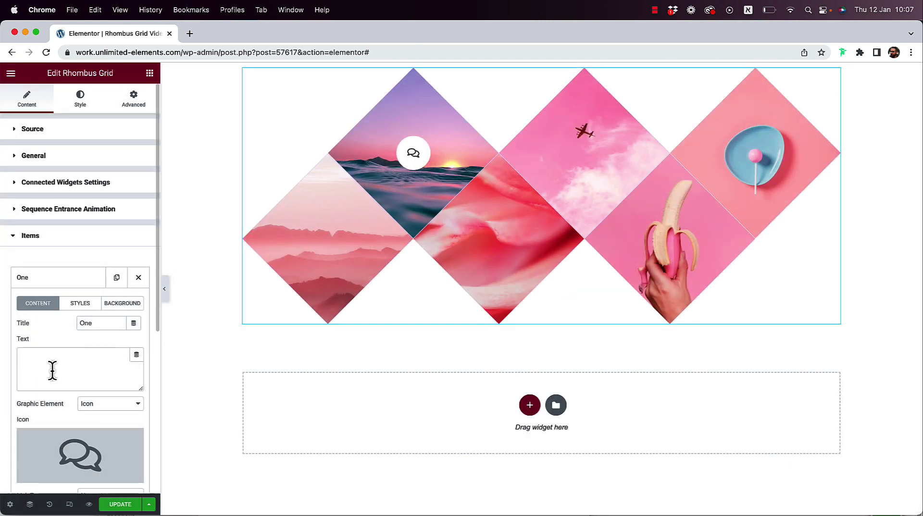
- Try Text as item One's graphic element and return the graphic element to None
{"action": "scroll", "coordinate": [47, 423], "scroll_direction": "down", "scroll_amount": 5}
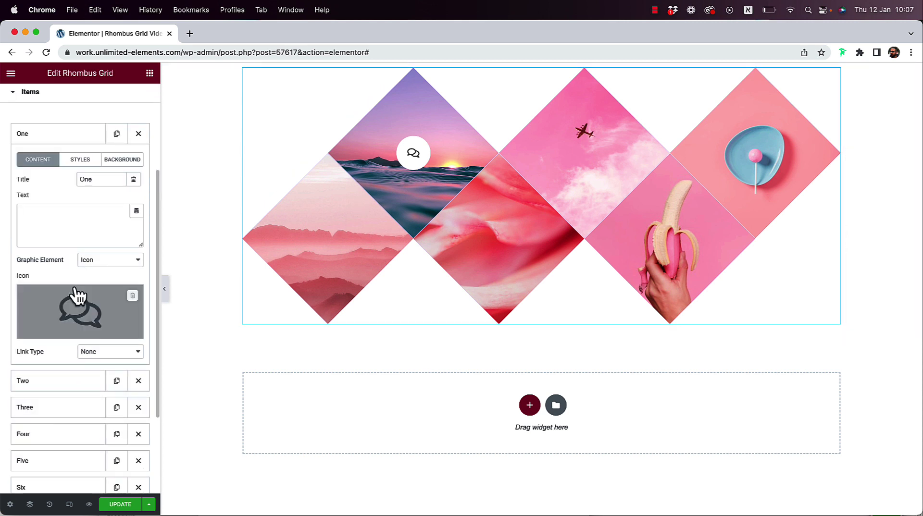
{"action": "left_click", "coordinate": [96, 263]}
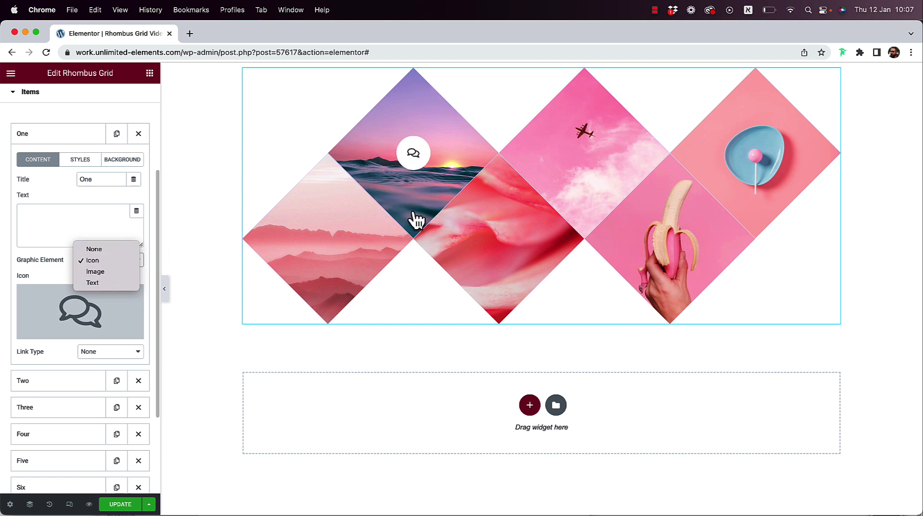
{"action": "left_click", "coordinate": [103, 284]}
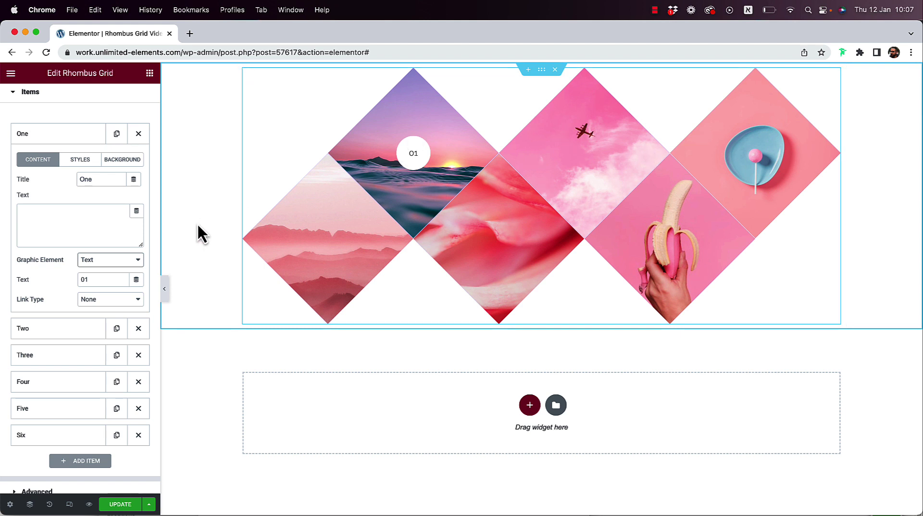
{"action": "left_click", "coordinate": [97, 260]}
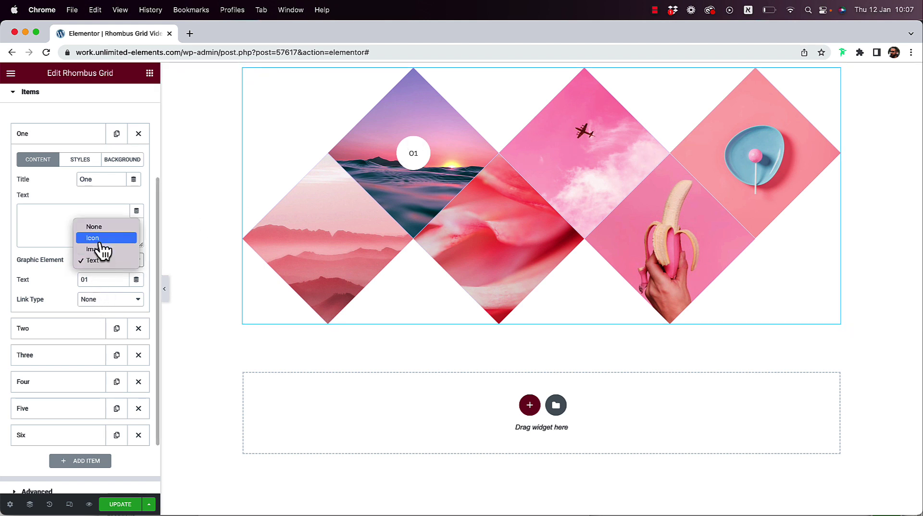
{"action": "left_click", "coordinate": [99, 228]}
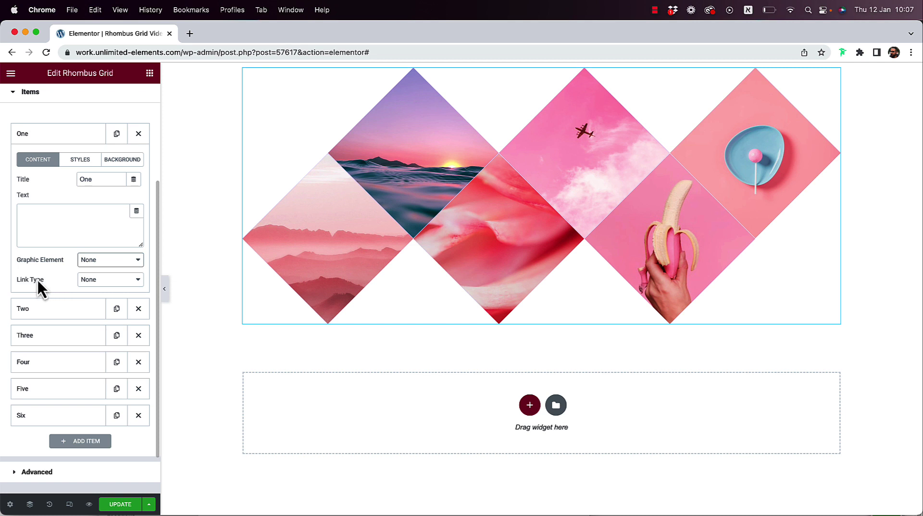
- Set item One's link type to Lightbox, trying Regular Link first, and update the page
{"action": "left_click", "coordinate": [104, 282]}
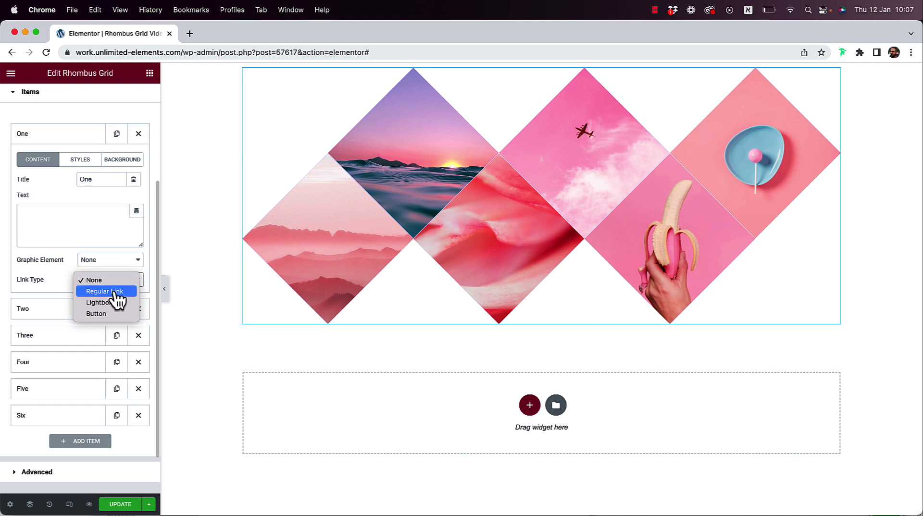
{"action": "left_click", "coordinate": [113, 293]}
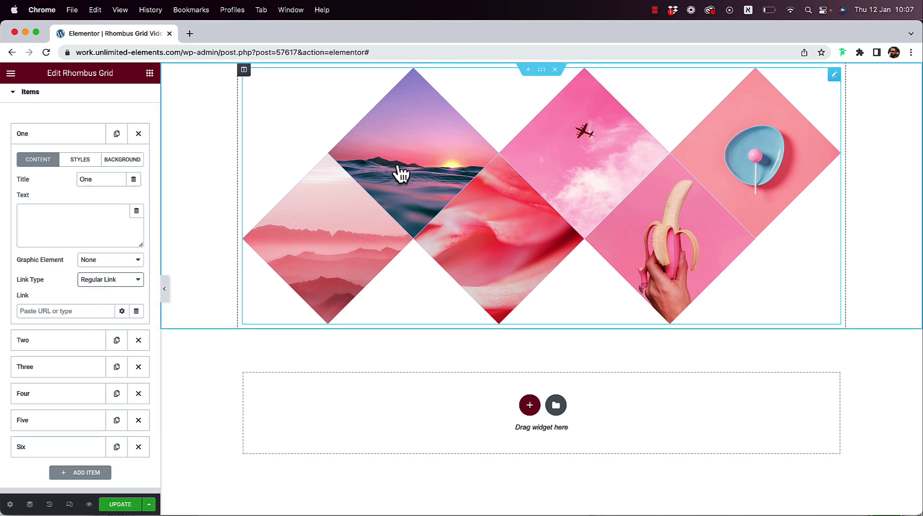
{"action": "left_click", "coordinate": [104, 282]}
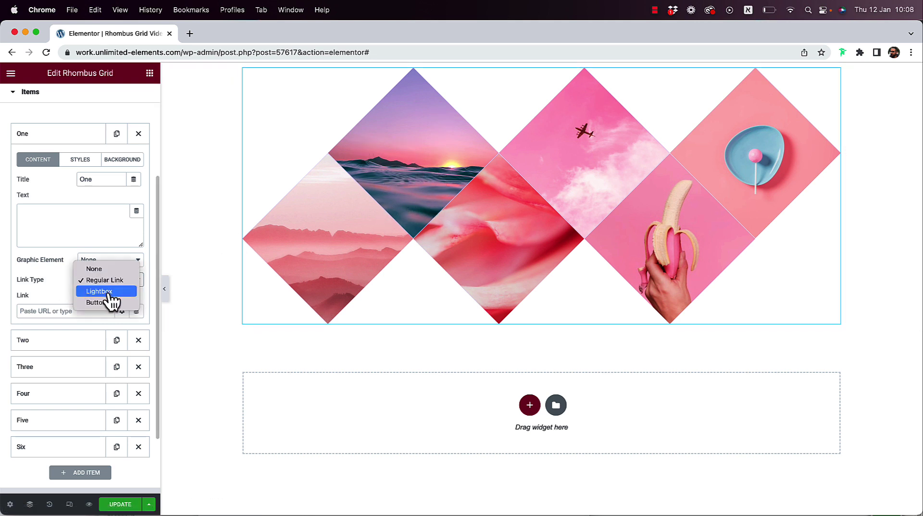
{"action": "left_click", "coordinate": [109, 293]}
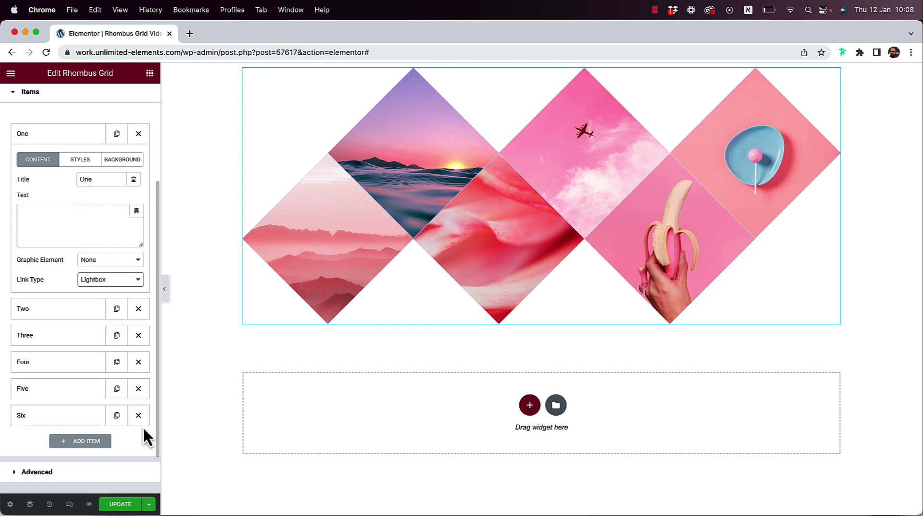
{"action": "left_click", "coordinate": [130, 502]}
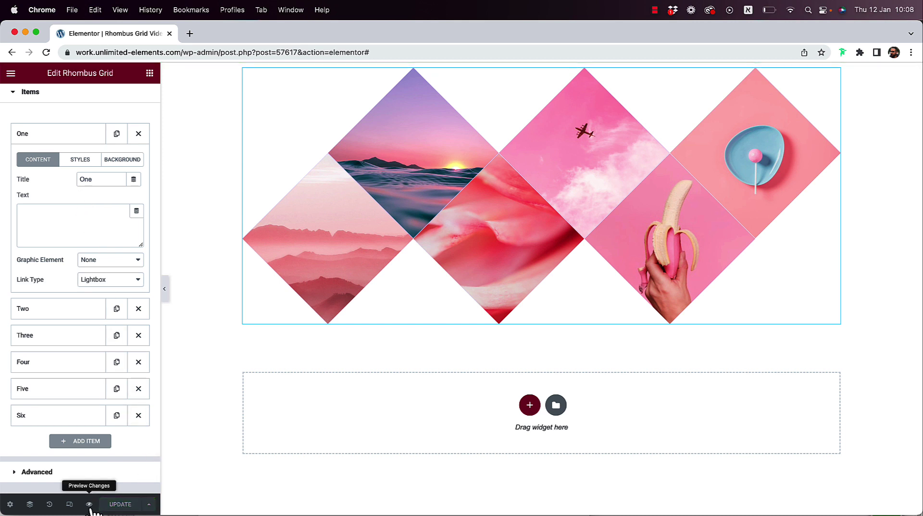
- Preview the page, view item One's image in the lightbox, and return to the editor
{"action": "left_click", "coordinate": [88, 504]}
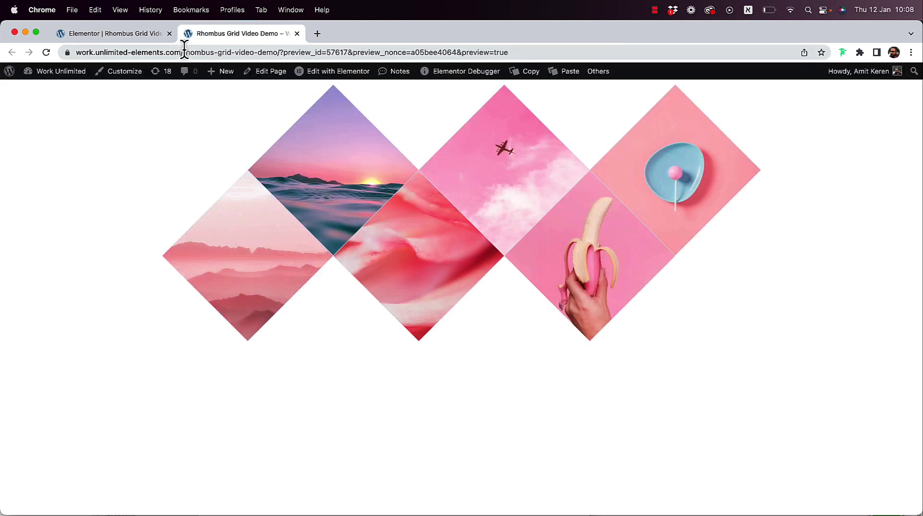
{"action": "left_click", "coordinate": [316, 160]}
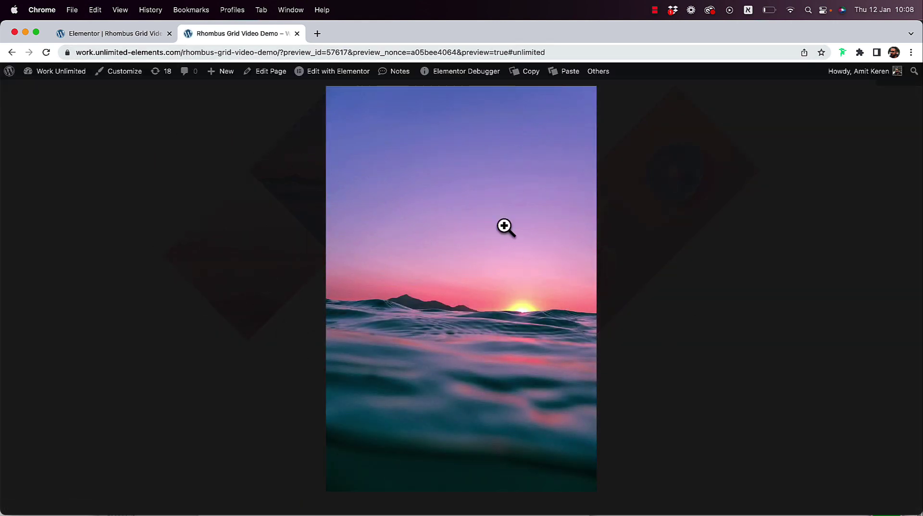
{"action": "left_click", "coordinate": [217, 207]}
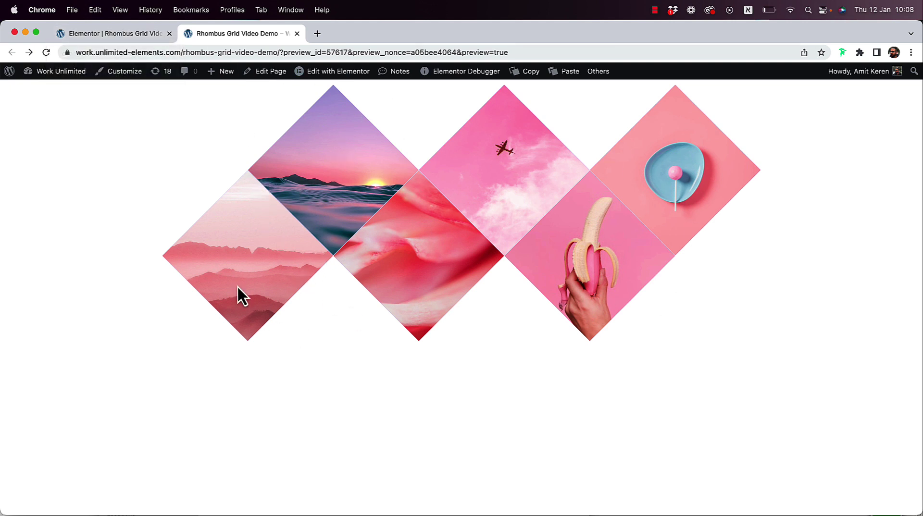
{"action": "left_click", "coordinate": [296, 33]}
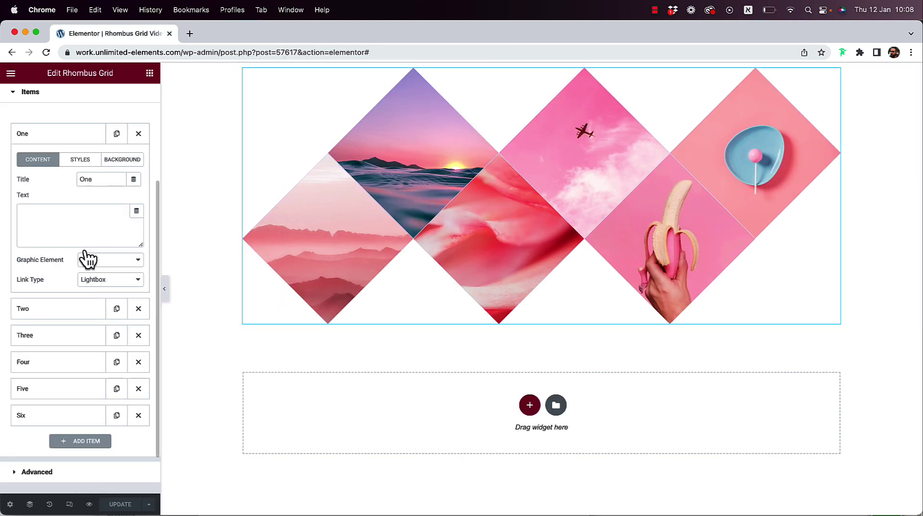
- Set item One's link type to Button with the text Learn More, and set its graphic element to Icon
{"action": "left_click", "coordinate": [92, 281]}
{"action": "left_click", "coordinate": [101, 292]}
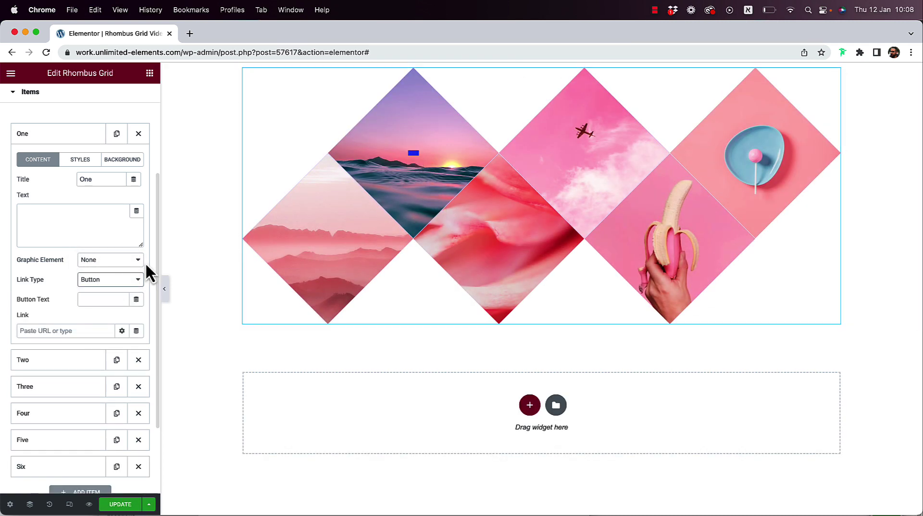
{"action": "left_click", "coordinate": [104, 299]}
{"action": "type", "text": "R"}
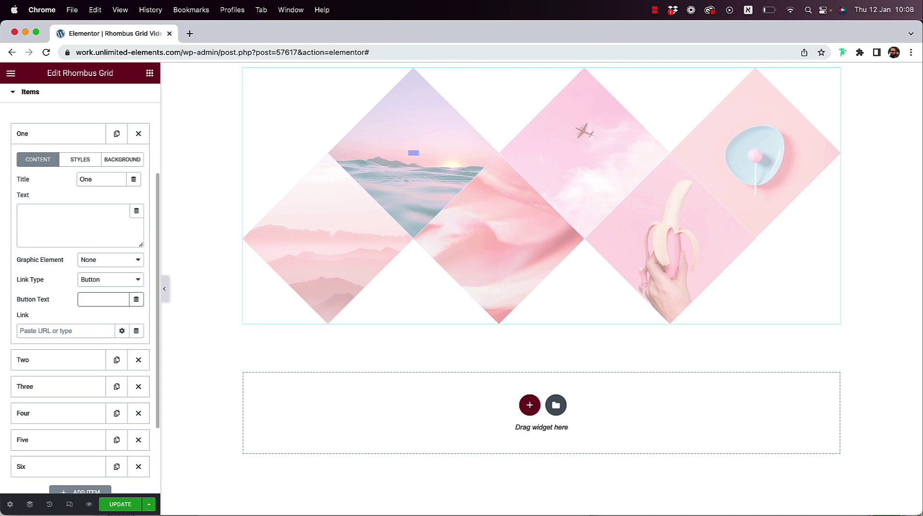
{"action": "key", "text": "ctrl+space"}
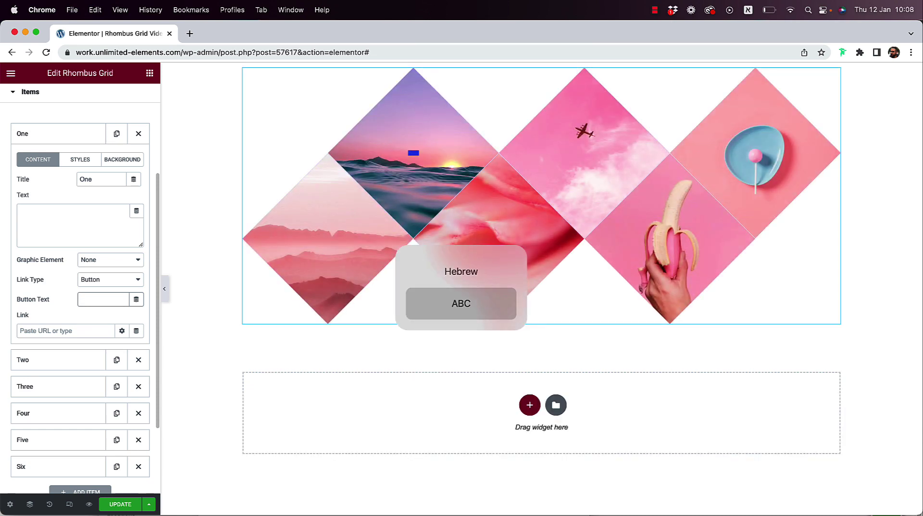
{"action": "type", "text": "lea"}
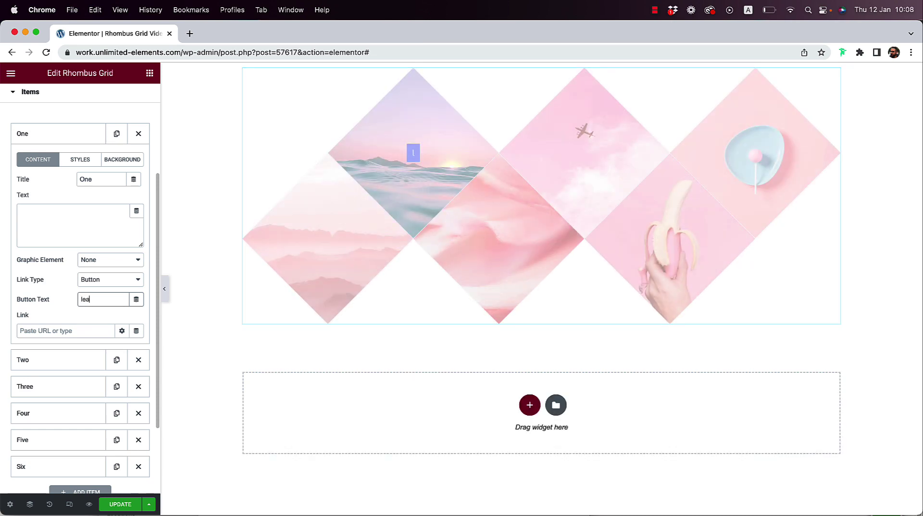
{"action": "type", "text": "rn More"}
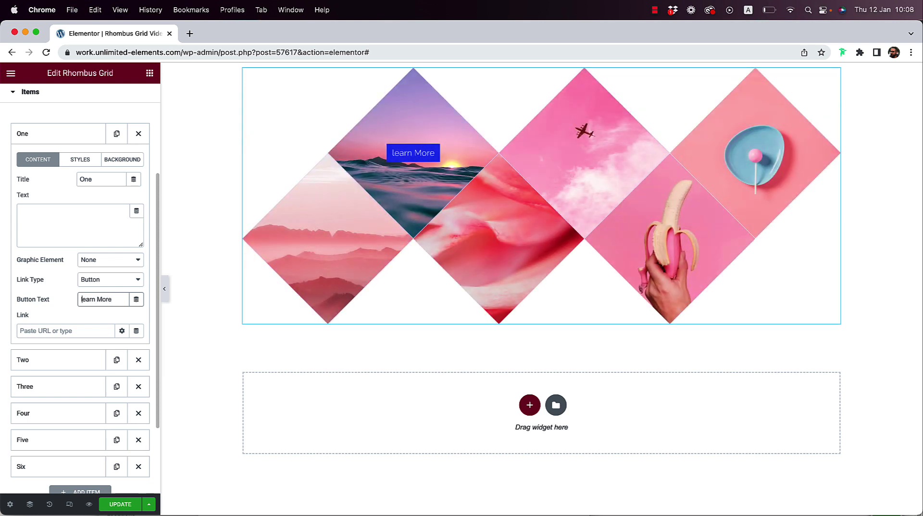
{"action": "key", "text": "BackSpace"}
{"action": "type", "text": "L"}
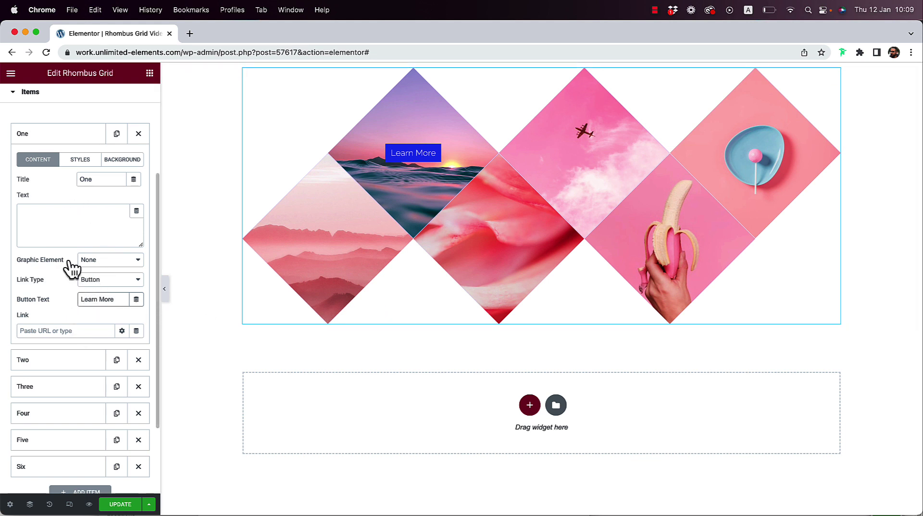
{"action": "left_click", "coordinate": [93, 260]}
{"action": "left_click", "coordinate": [96, 269]}
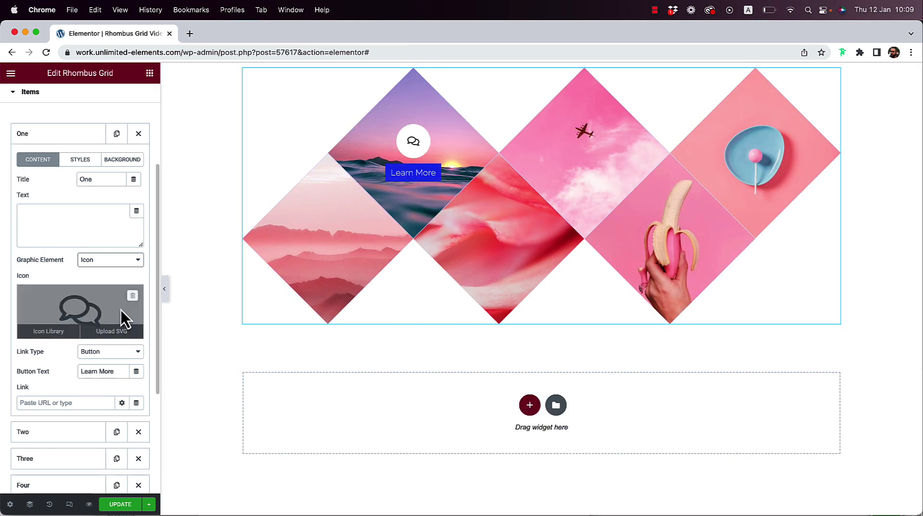
- Turn on Show Title in the widget's general settings and set the columns count to 2
{"action": "scroll", "coordinate": [26, 142], "scroll_direction": "up", "scroll_amount": 3}
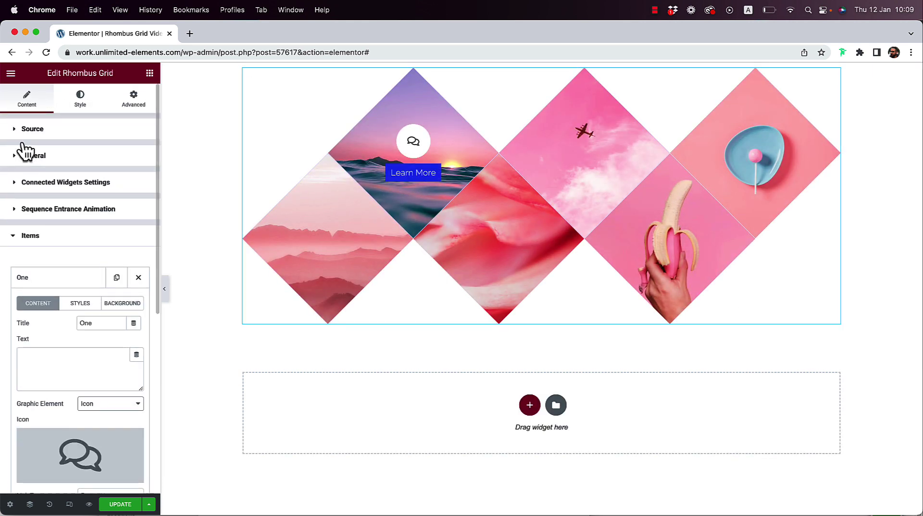
{"action": "left_click", "coordinate": [30, 156]}
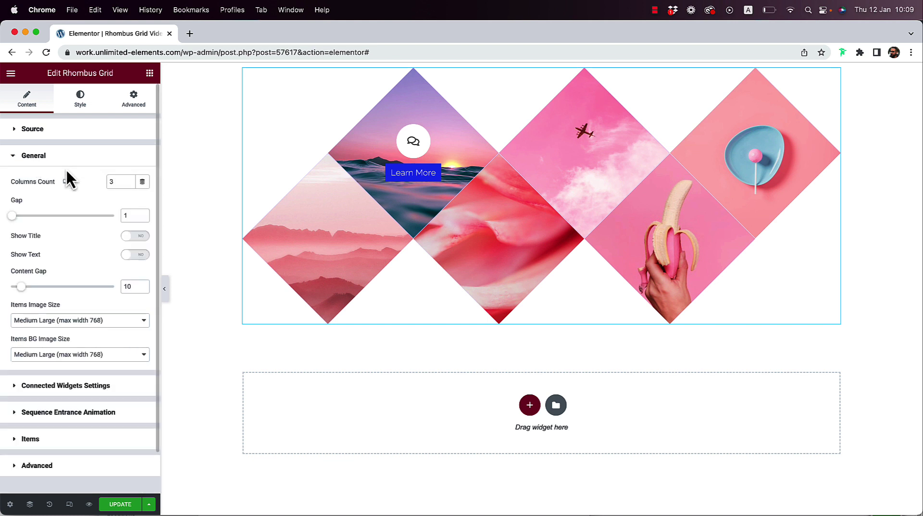
{"action": "left_click", "coordinate": [136, 236]}
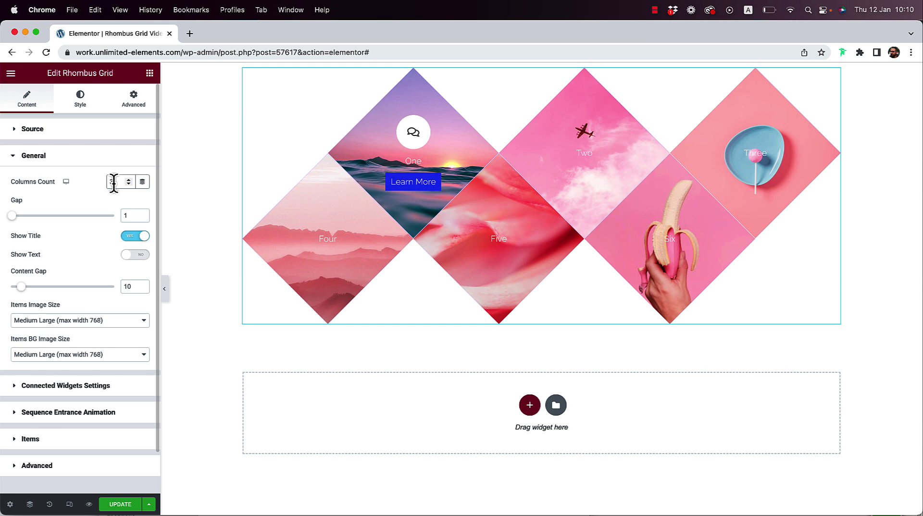
{"action": "type", "text": "2"}
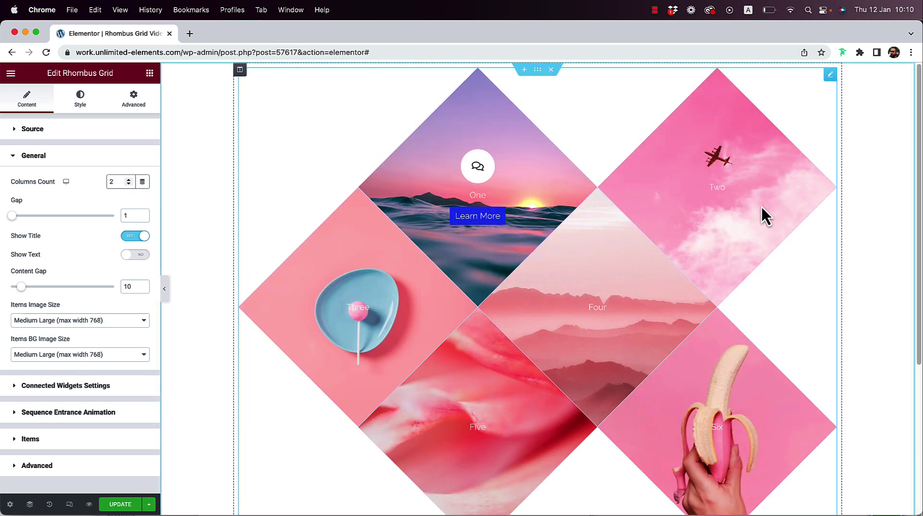
{"action": "scroll", "coordinate": [554, 399], "scroll_direction": "down", "scroll_amount": 1}
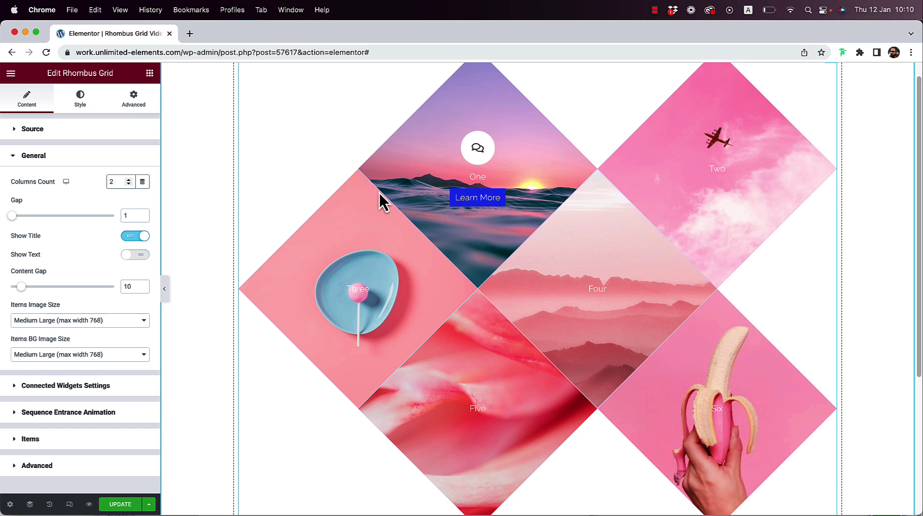
- Set the gap between the grid's rhombuses to 20
{"action": "left_click", "coordinate": [126, 216]}
{"action": "type", "text": "20"}
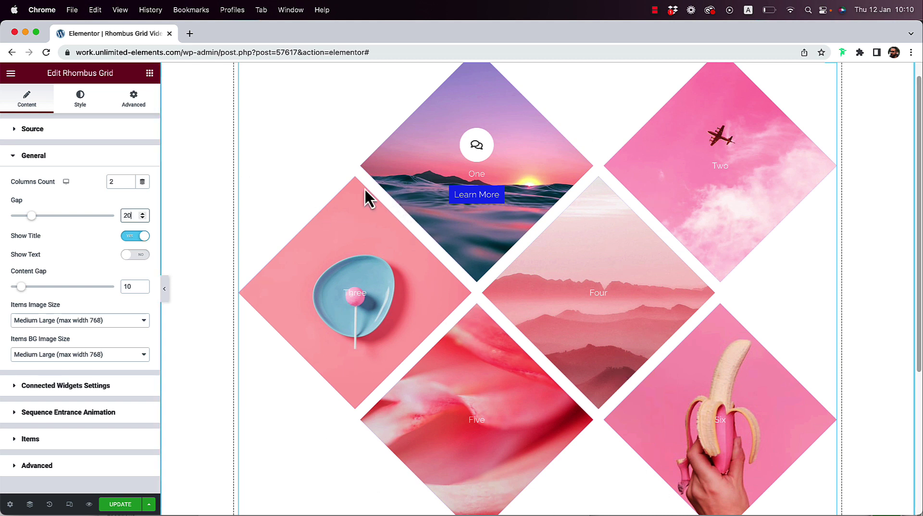
{"action": "scroll", "coordinate": [403, 226], "scroll_direction": "up", "scroll_amount": 1}
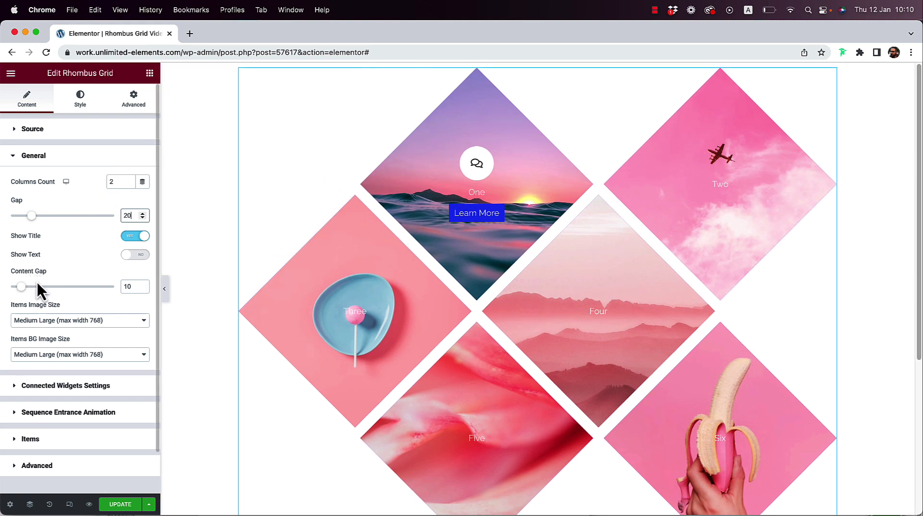
- Increase the content gap inside the grid items to 21
{"action": "left_click", "coordinate": [131, 287]}
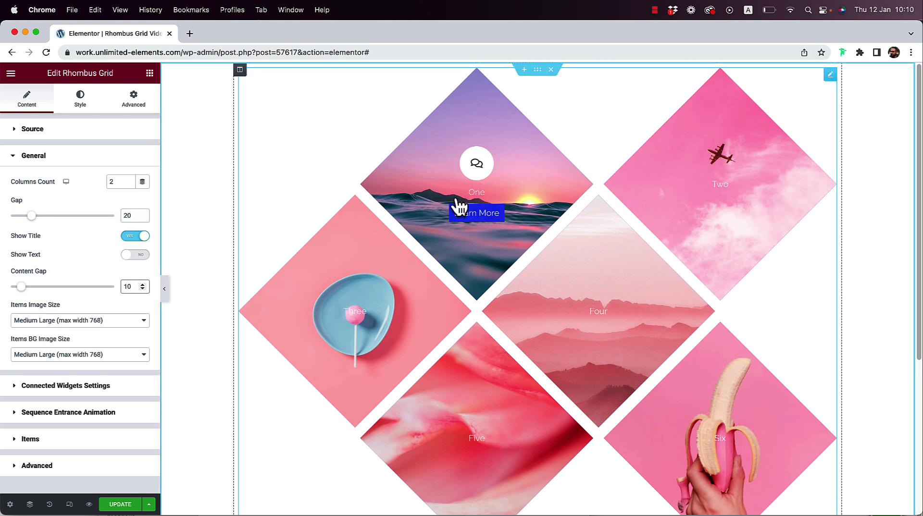
{"action": "left_click", "coordinate": [142, 284]}
{"action": "key", "text": "Up"}
{"action": "key", "text": "Up"}
{"action": "key", "text": "Up"}
{"action": "key", "text": "Up"}
{"action": "key", "text": "Up"}
{"action": "key", "text": "Up"}
{"action": "key", "text": "Up"}
{"action": "key", "text": "Up"}
{"action": "key", "text": "Up"}
{"action": "key", "text": "Up"}
{"action": "key", "text": "Up"}
{"action": "key", "text": "Up"}
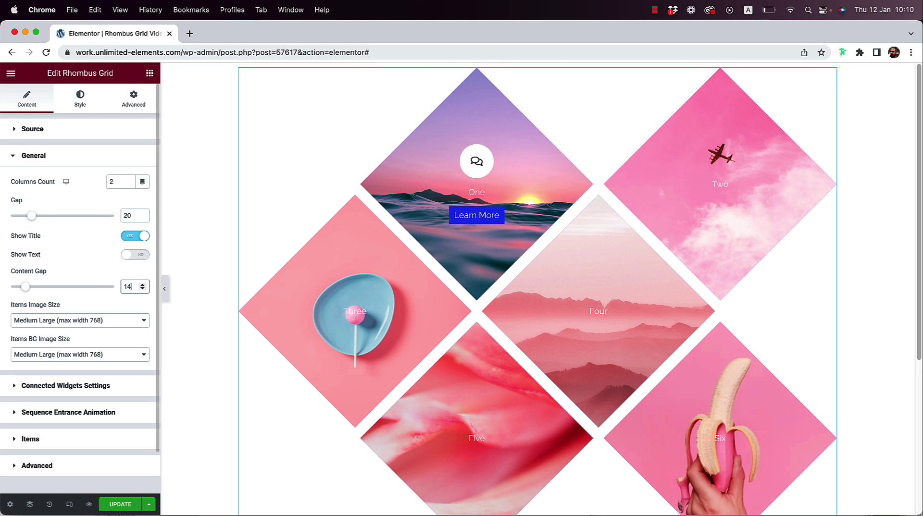
{"action": "key", "text": "Down"}
{"action": "key", "text": "Down"}
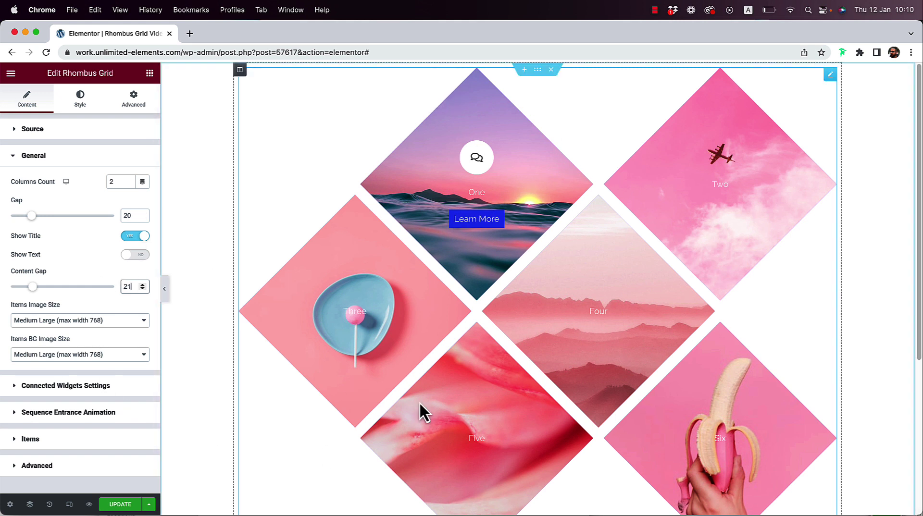
- Turn off item One's background image and override its background color with teal
{"action": "scroll", "coordinate": [82, 412], "scroll_direction": "down", "scroll_amount": 2}
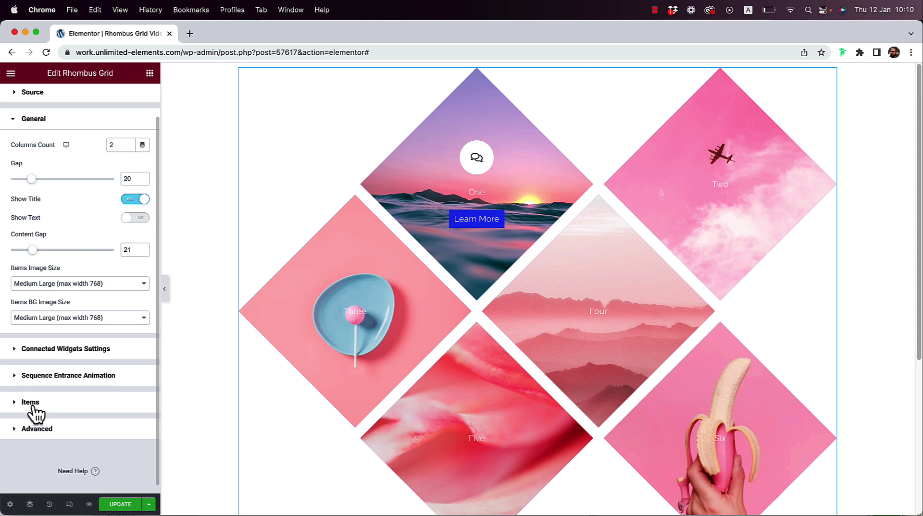
{"action": "left_click", "coordinate": [32, 405]}
{"action": "left_click", "coordinate": [41, 281]}
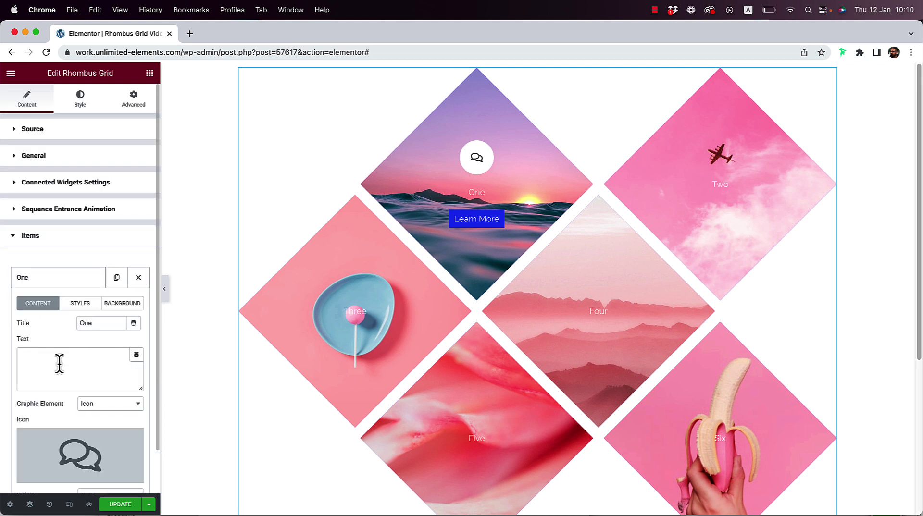
{"action": "scroll", "coordinate": [63, 373], "scroll_direction": "down", "scroll_amount": 3}
{"action": "scroll", "coordinate": [72, 346], "scroll_direction": "up", "scroll_amount": 1}
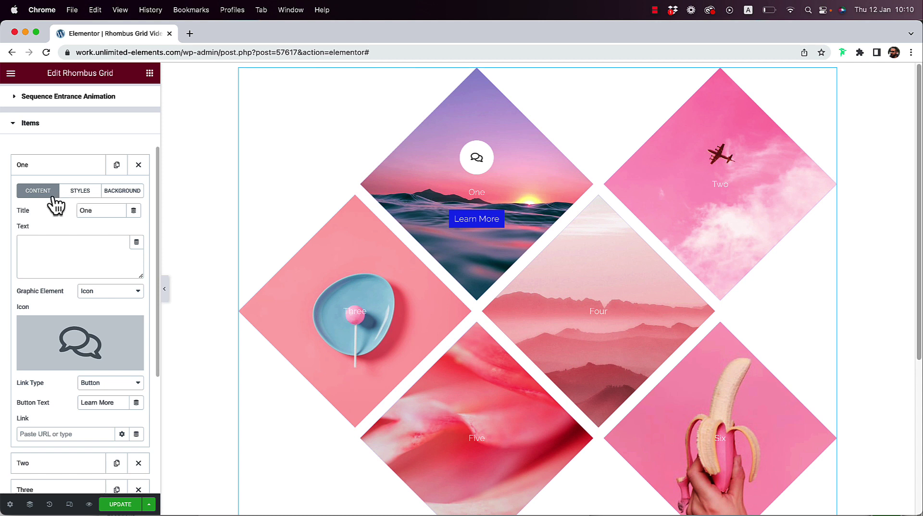
{"action": "left_click", "coordinate": [79, 194]}
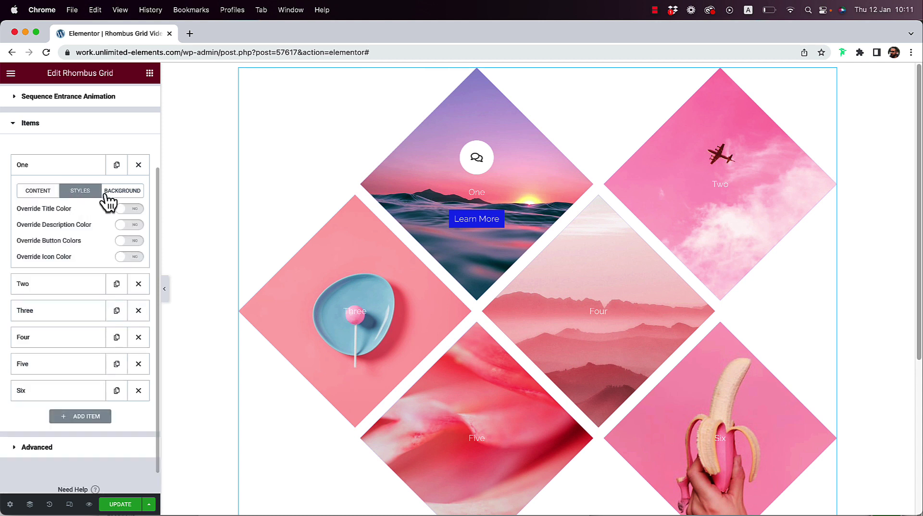
{"action": "left_click", "coordinate": [124, 198]}
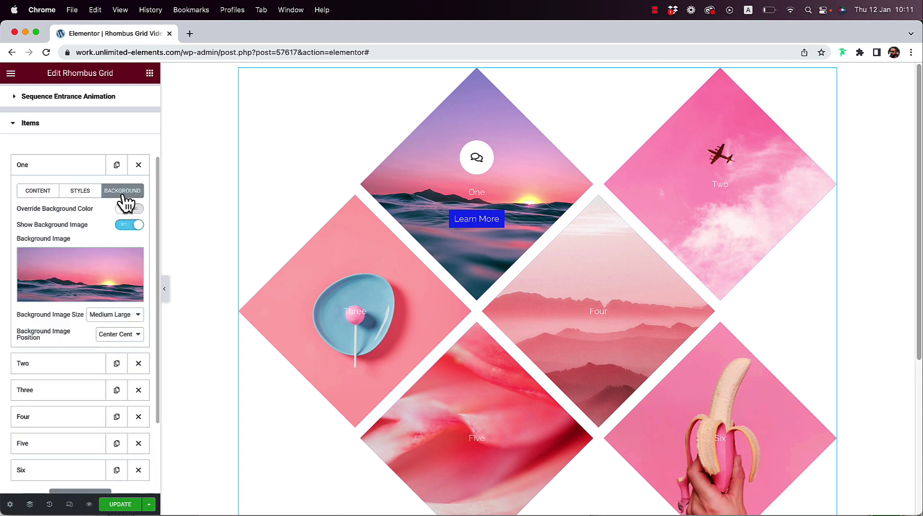
{"action": "mouse_move", "coordinate": [32, 295]}
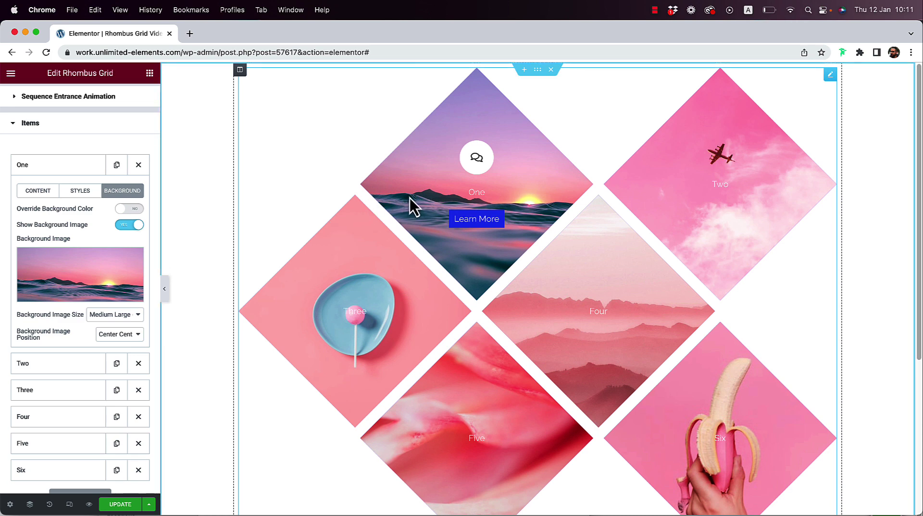
{"action": "left_click", "coordinate": [132, 225]}
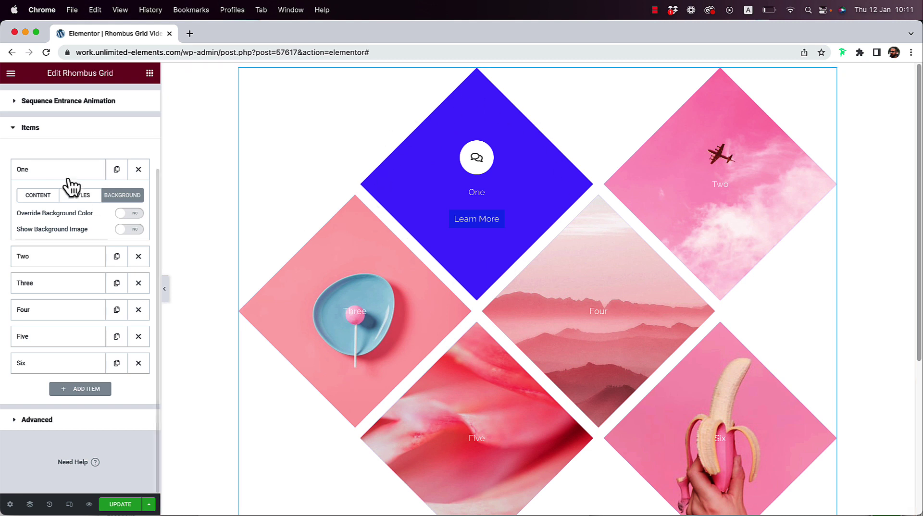
{"action": "scroll", "coordinate": [67, 185], "scroll_direction": "up", "scroll_amount": 4}
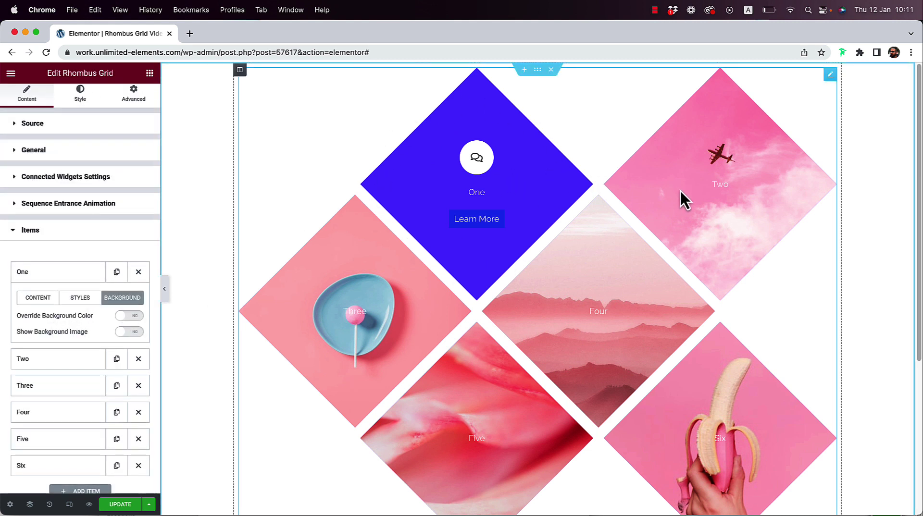
{"action": "left_click", "coordinate": [126, 317]}
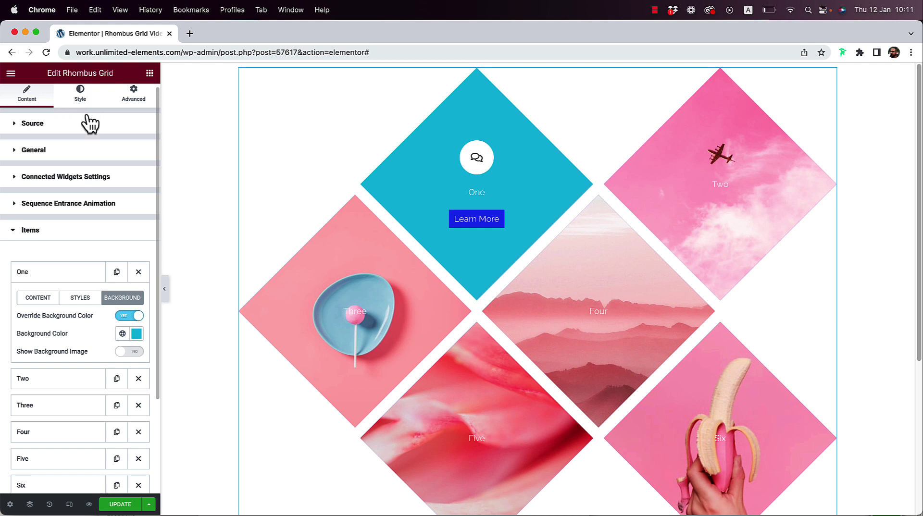
- Set the widget's items source to Posts and look over the resulting grid
{"action": "left_click", "coordinate": [34, 124]}
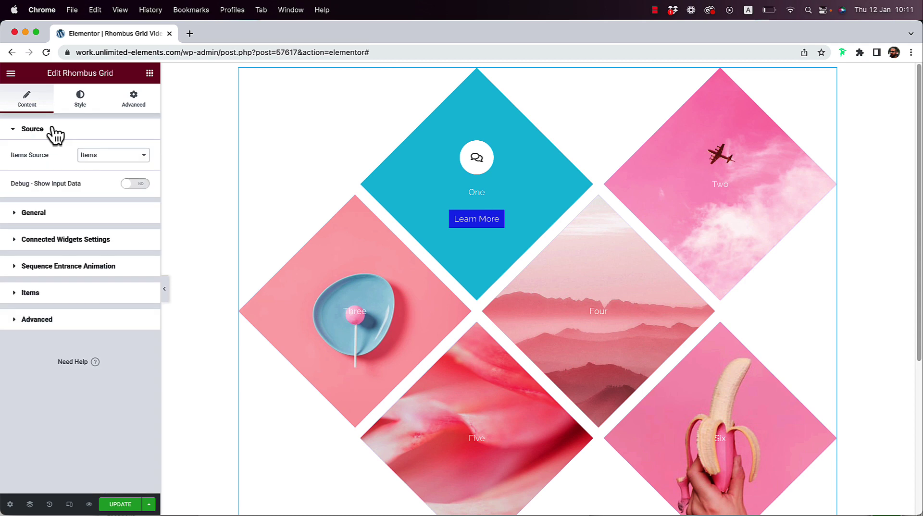
{"action": "left_click", "coordinate": [103, 157]}
{"action": "left_click", "coordinate": [106, 168]}
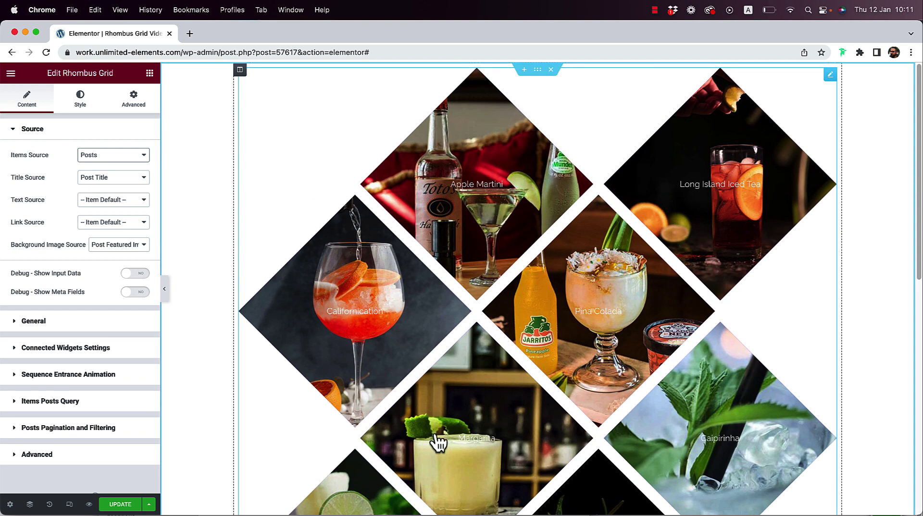
{"action": "scroll", "coordinate": [571, 383], "scroll_direction": "down", "scroll_amount": 10}
{"action": "scroll", "coordinate": [571, 384], "scroll_direction": "up", "scroll_amount": 10}
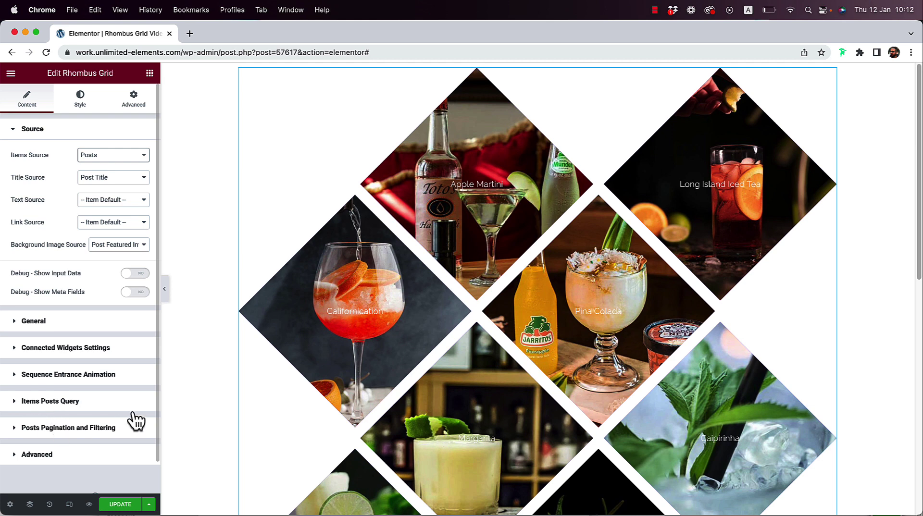
- Open the Items Posts Query settings and review the post source, post type, include and exclude options
{"action": "left_click", "coordinate": [49, 402]}
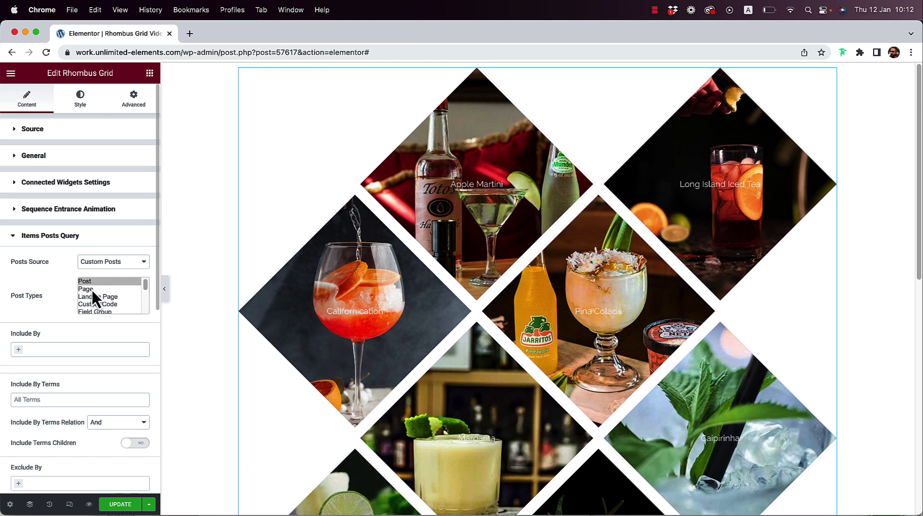
{"action": "scroll", "coordinate": [98, 305], "scroll_direction": "down", "scroll_amount": 5}
{"action": "scroll", "coordinate": [38, 312], "scroll_direction": "down", "scroll_amount": 2}
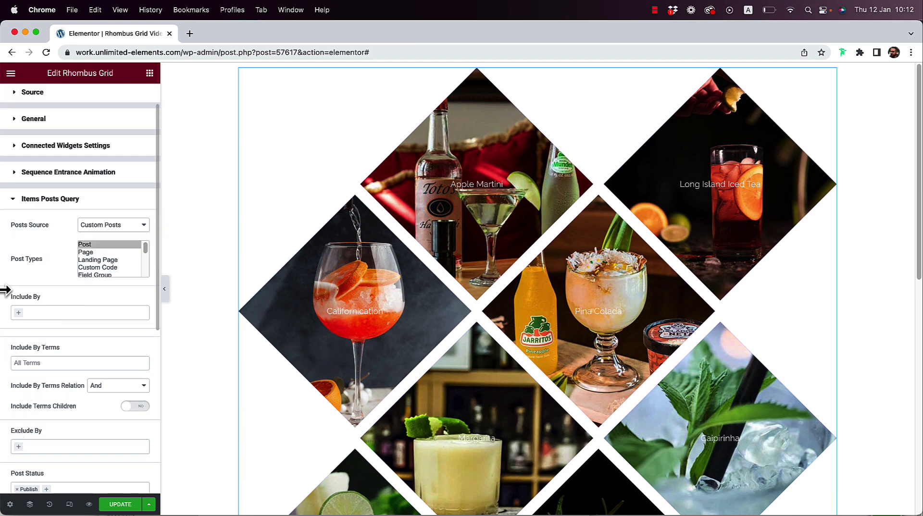
- Look through the available Include By and Exclude By filter options of the posts query
{"action": "left_click", "coordinate": [37, 314]}
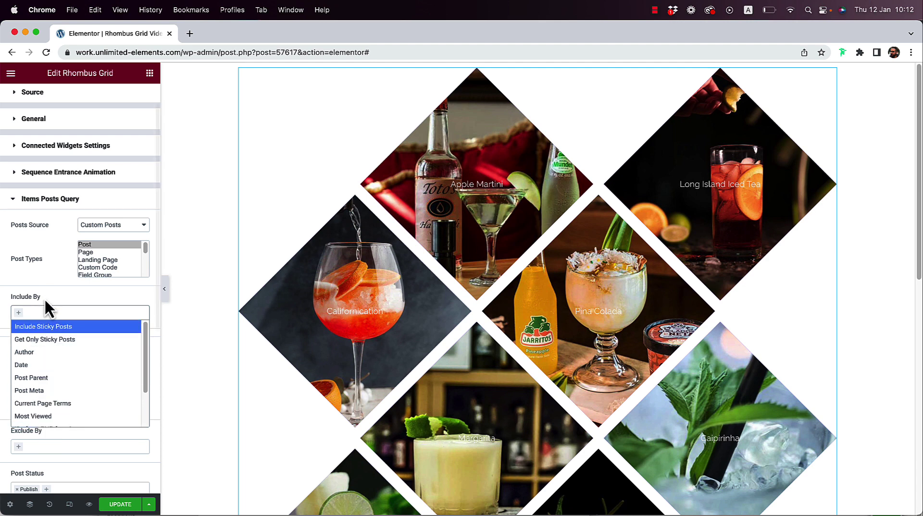
{"action": "left_click", "coordinate": [52, 297]}
{"action": "left_click", "coordinate": [44, 446]}
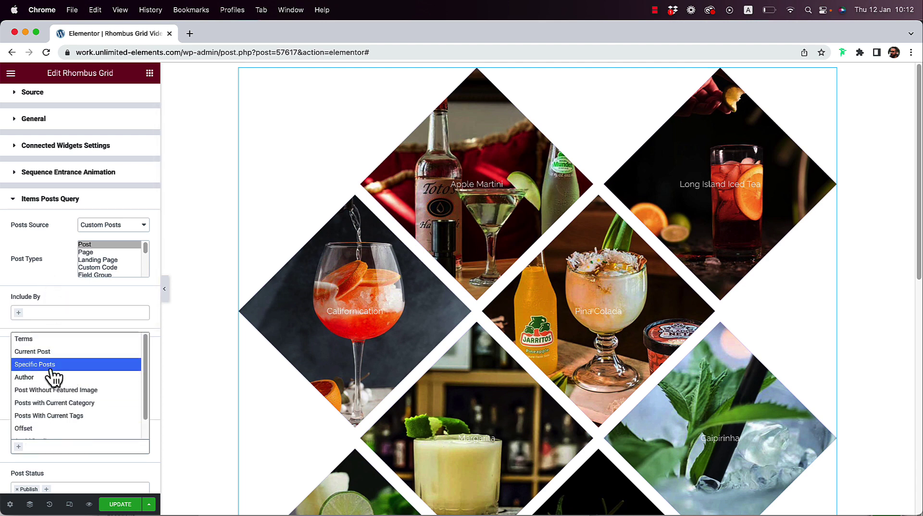
{"action": "left_click", "coordinate": [41, 266]}
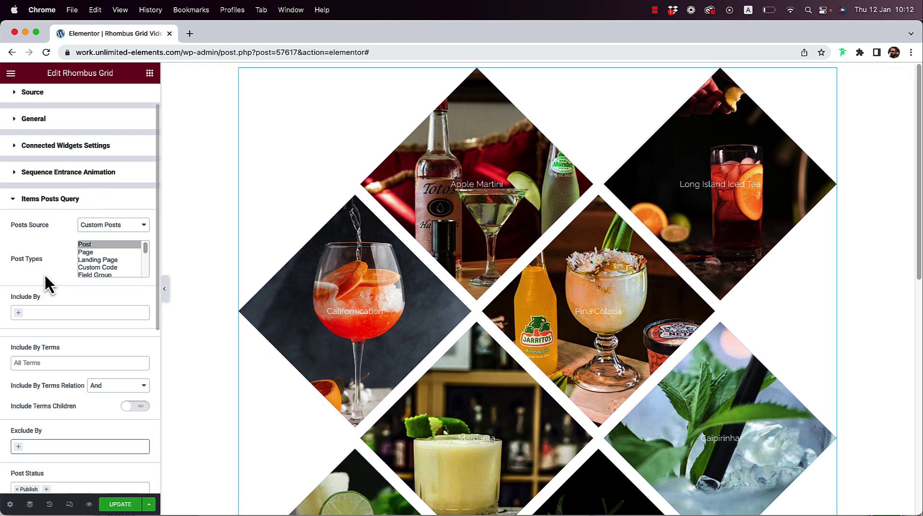
- Review the Title Source choices in the Source settings and set the Link Source to Post Url
{"action": "scroll", "coordinate": [57, 243], "scroll_direction": "up", "scroll_amount": 2}
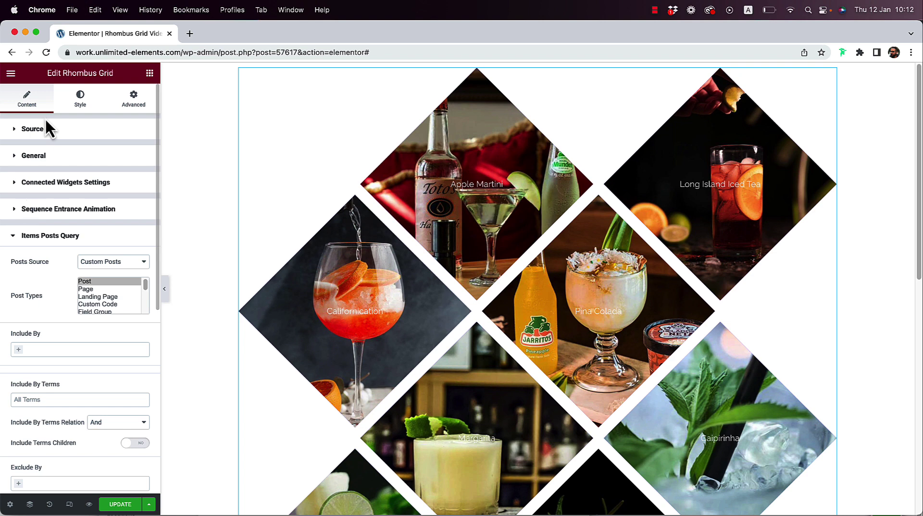
{"action": "left_click", "coordinate": [33, 129]}
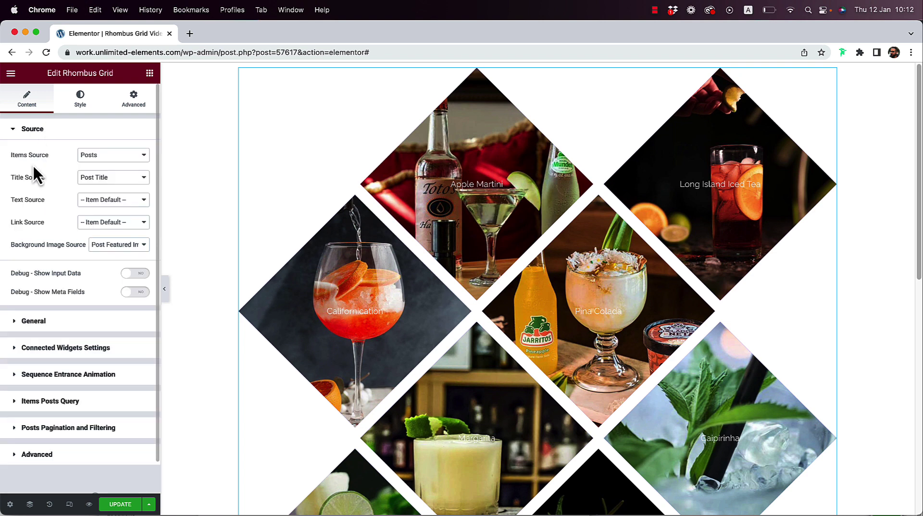
{"action": "left_click", "coordinate": [112, 181]}
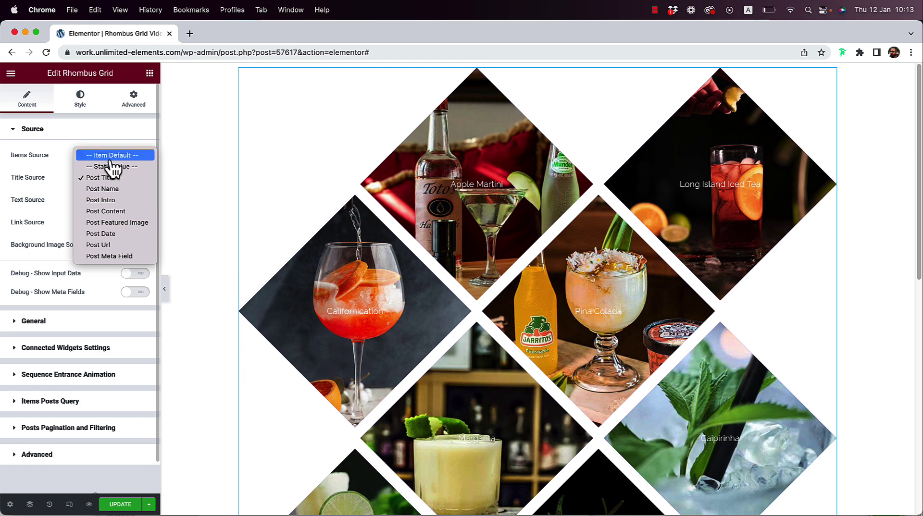
{"action": "left_click", "coordinate": [49, 173]}
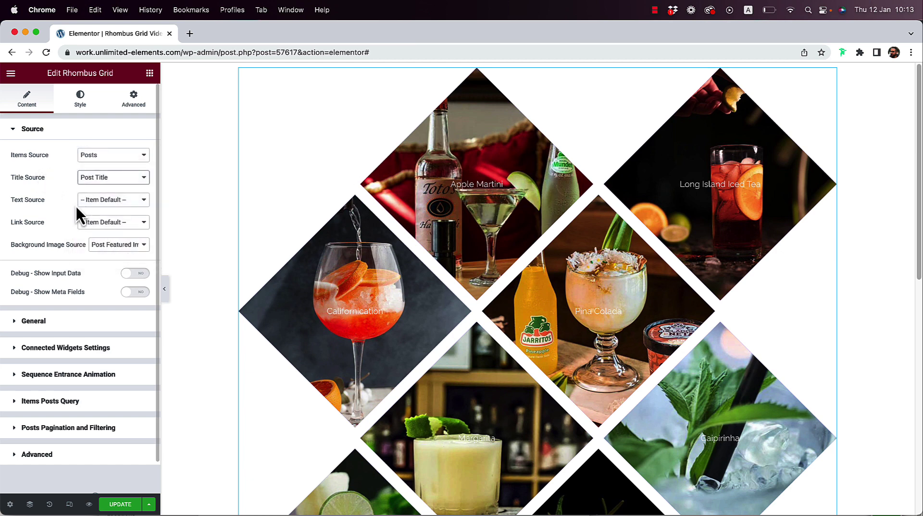
{"action": "left_click", "coordinate": [110, 230]}
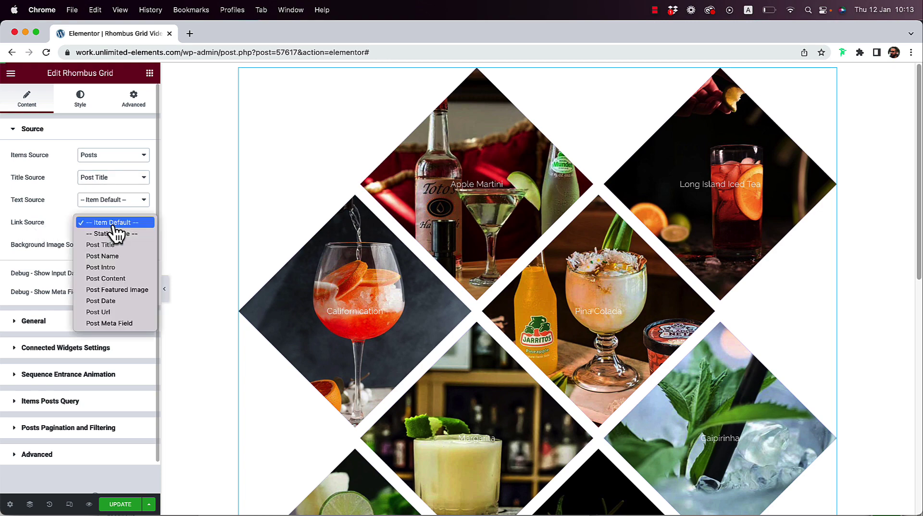
{"action": "left_click", "coordinate": [112, 312]}
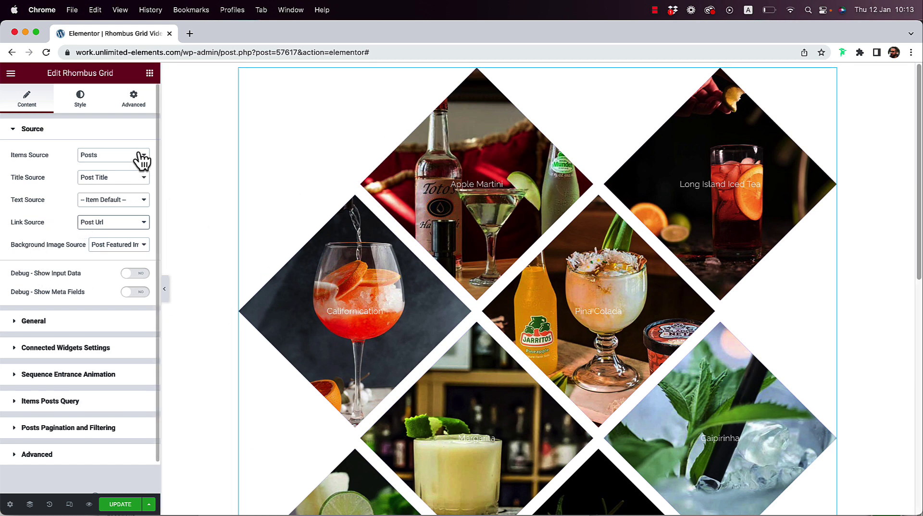
- Add an empty column beside the Rhombus Grid and set the grid's columns count to 1
{"action": "right_click", "coordinate": [242, 76]}
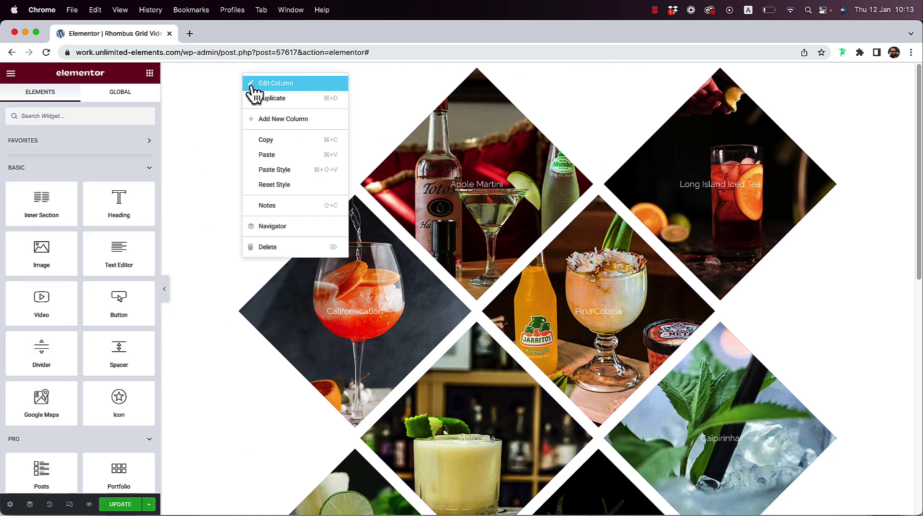
{"action": "left_click", "coordinate": [268, 120]}
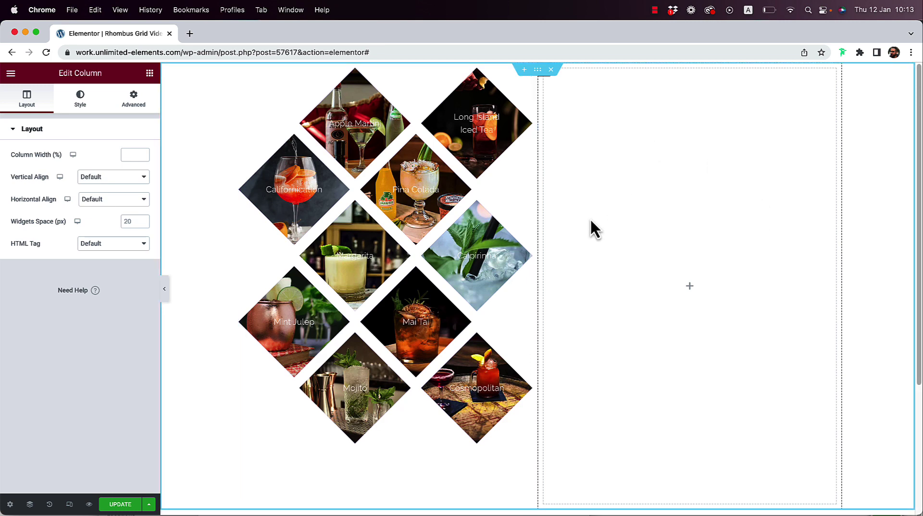
{"action": "left_click", "coordinate": [344, 208]}
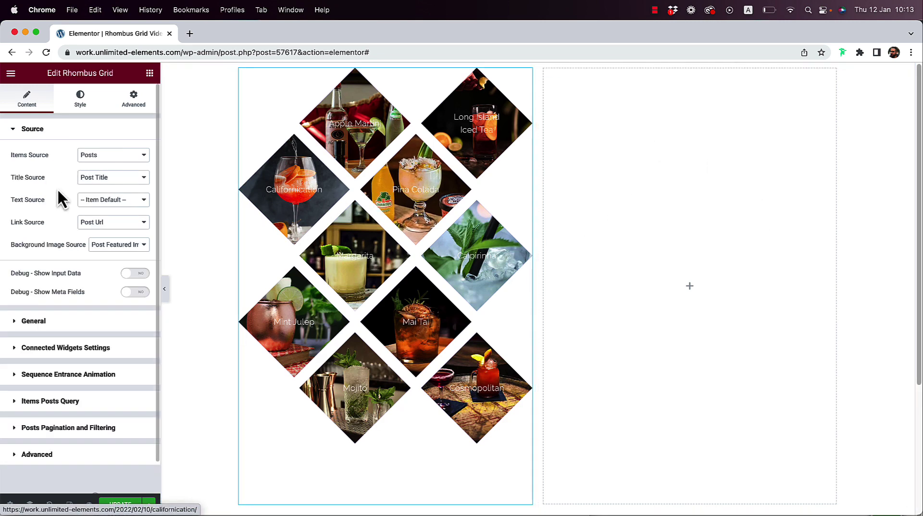
{"action": "left_click", "coordinate": [35, 321]}
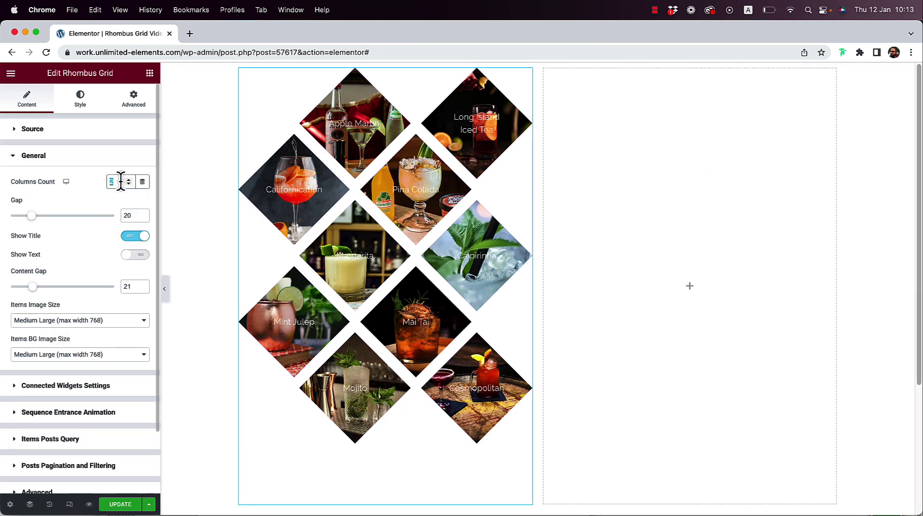
{"action": "type", "text": "1"}
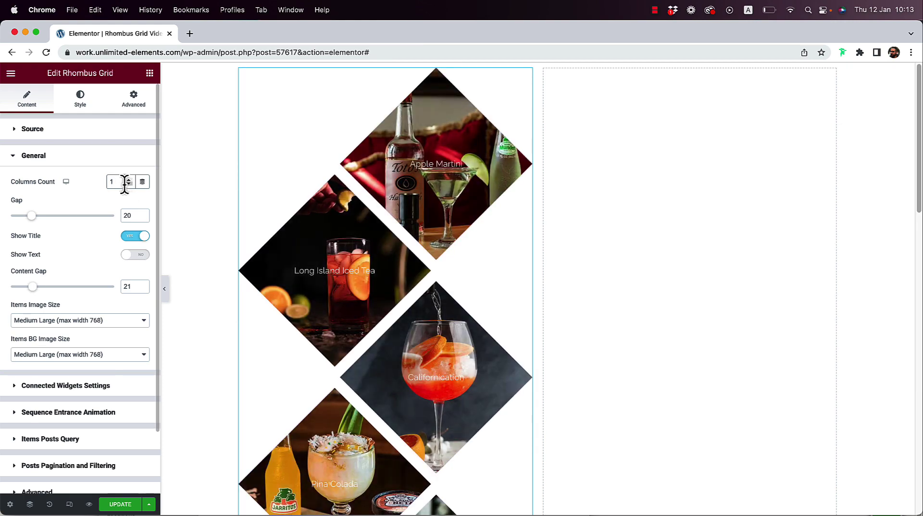
{"action": "scroll", "coordinate": [405, 395], "scroll_direction": "down", "scroll_amount": 15}
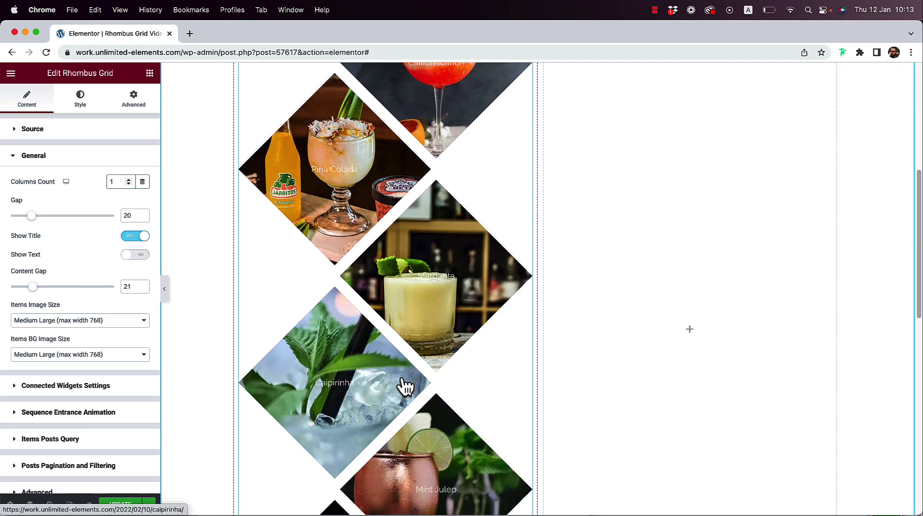
{"action": "scroll", "coordinate": [405, 384], "scroll_direction": "up", "scroll_amount": 15}
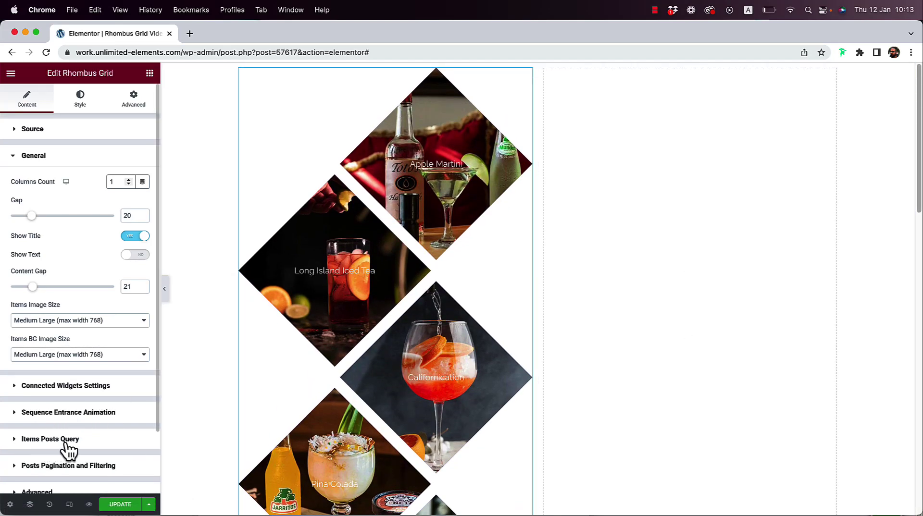
- Limit the Rhombus Grid's posts query to a maximum of 4 posts
{"action": "left_click", "coordinate": [50, 439]}
{"action": "scroll", "coordinate": [77, 384], "scroll_direction": "down", "scroll_amount": 4}
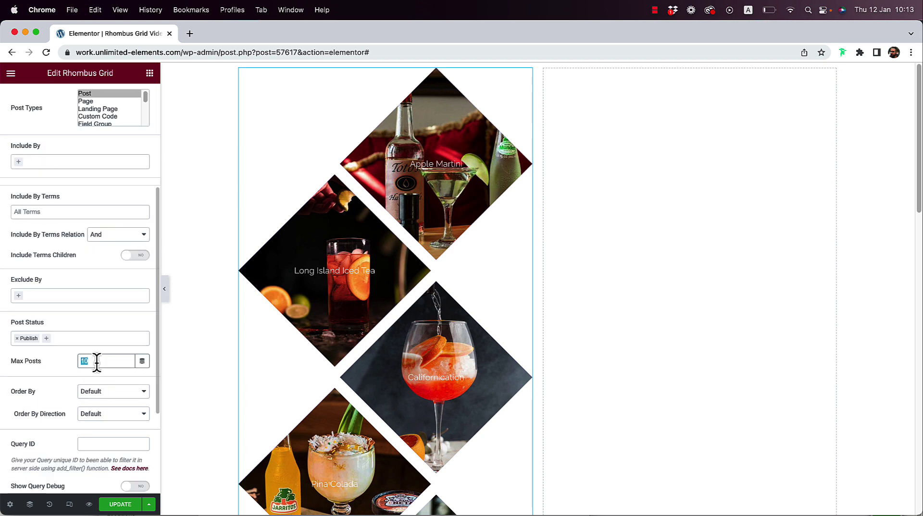
{"action": "type", "text": "4"}
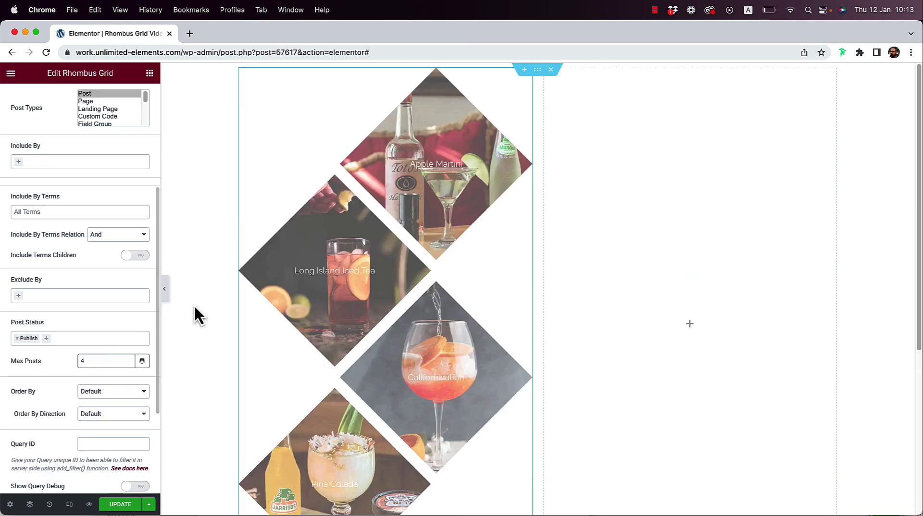
{"action": "scroll", "coordinate": [432, 373], "scroll_direction": "down", "scroll_amount": 5}
{"action": "scroll", "coordinate": [432, 366], "scroll_direction": "up", "scroll_amount": 5}
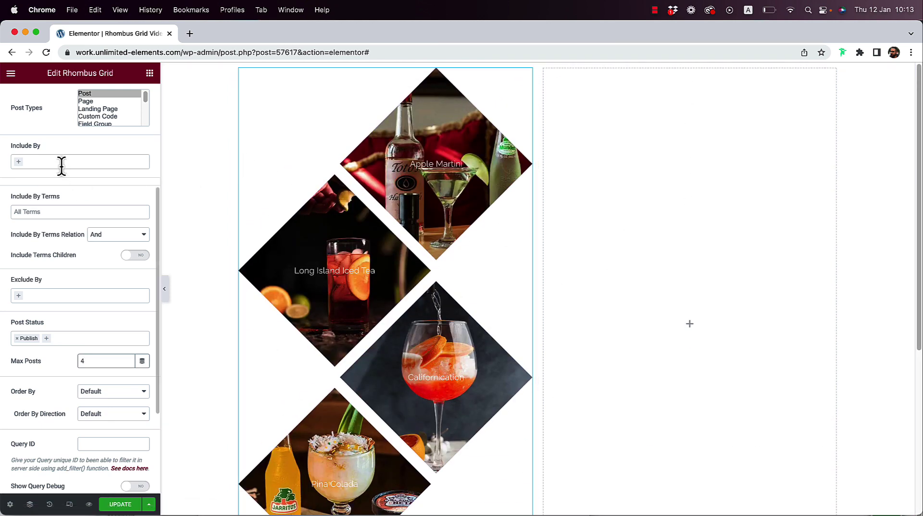
- Enable remote connection and sync for the Rhombus Grid in its Connected Widgets settings, using Sync Group 1
{"action": "scroll", "coordinate": [53, 240], "scroll_direction": "up", "scroll_amount": 5}
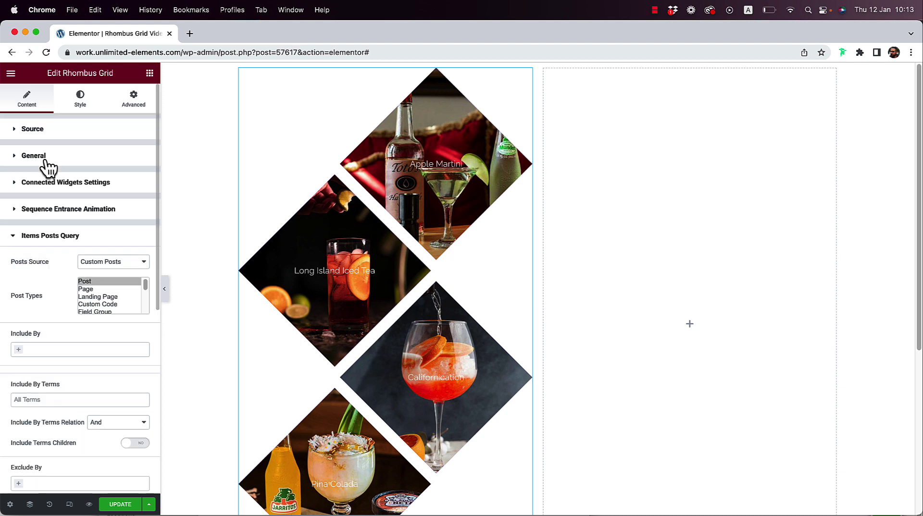
{"action": "left_click", "coordinate": [45, 237]}
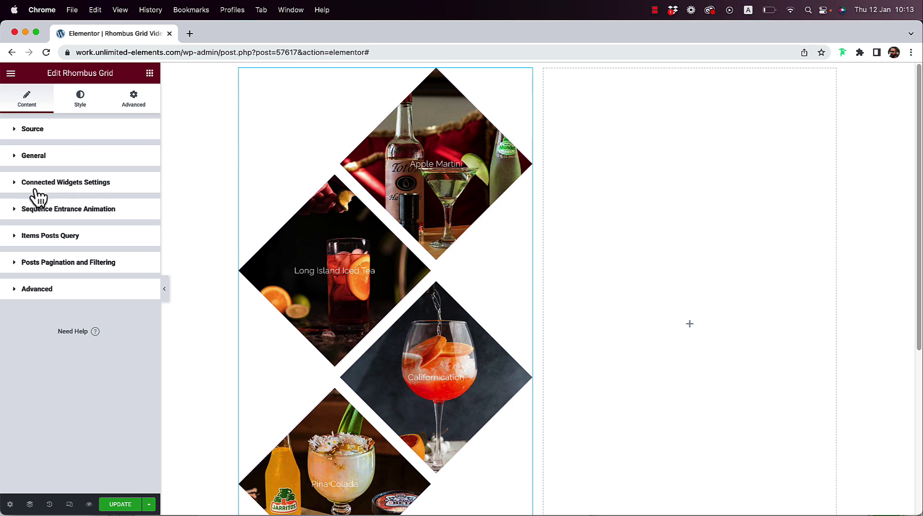
{"action": "left_click", "coordinate": [79, 185]}
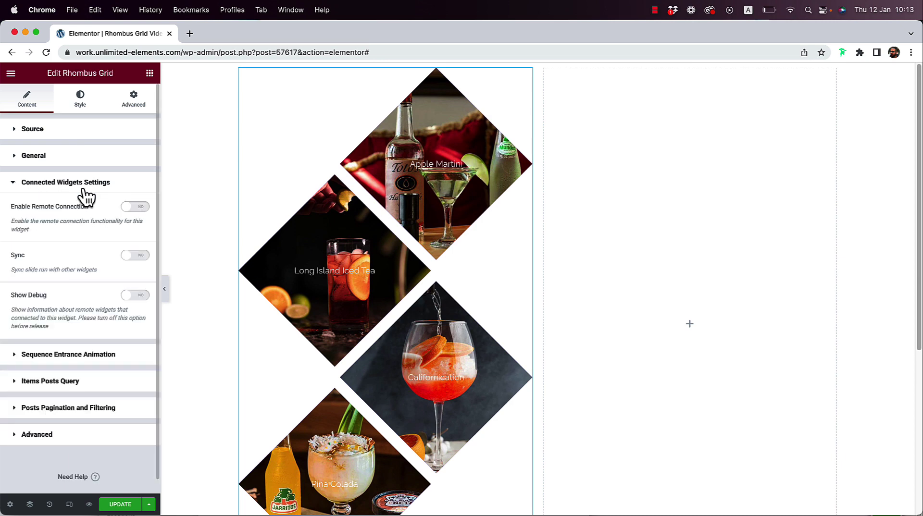
{"action": "left_click", "coordinate": [136, 207]}
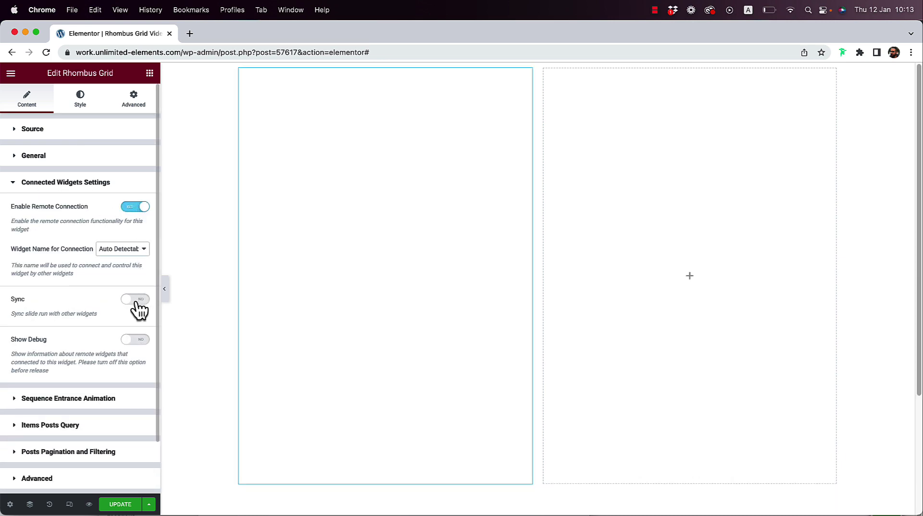
{"action": "left_click", "coordinate": [136, 299]}
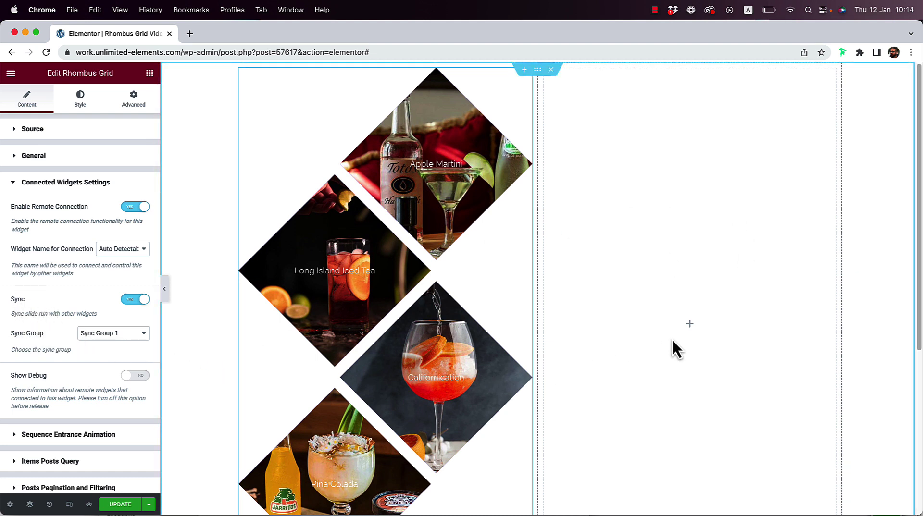
- Add a Post Carousel widget to the empty column and set its number of items to 1
{"action": "left_click", "coordinate": [149, 72]}
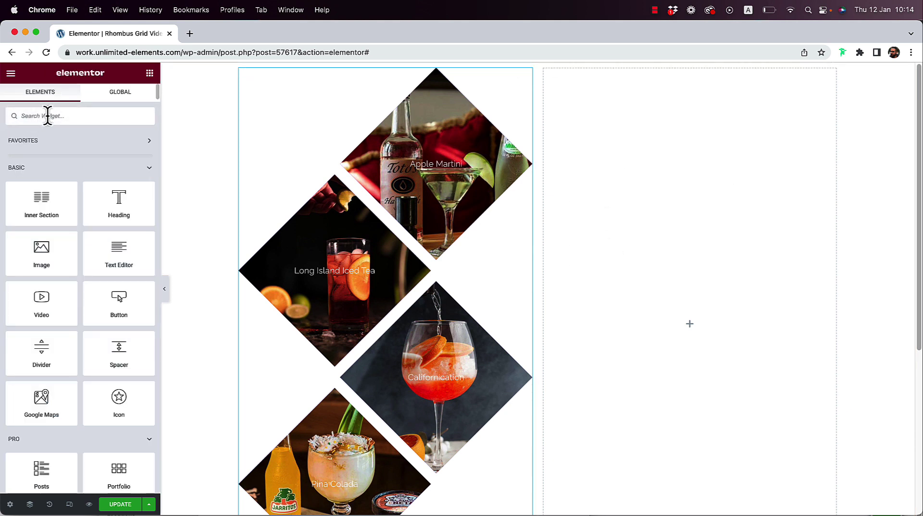
{"action": "type", "text": "post car"}
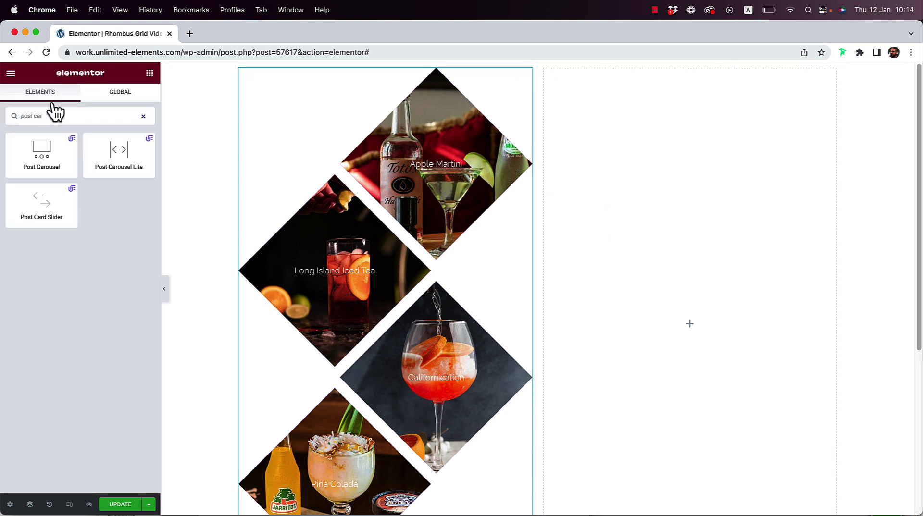
{"action": "left_click_drag", "start_coordinate": [41, 153], "coordinate": [690, 269]}
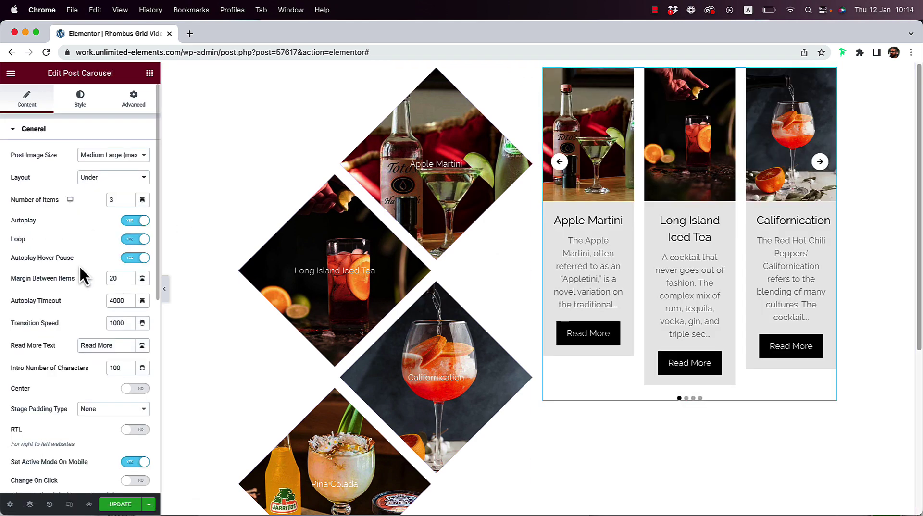
{"action": "double_click", "coordinate": [113, 199]}
{"action": "type", "text": "1"}
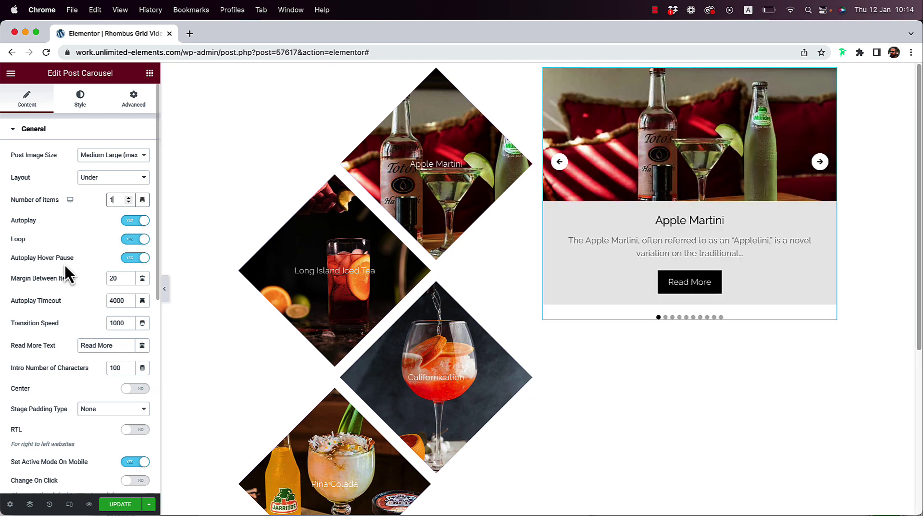
- Enable remote connection and sync for the Post Carousel in Sync Group 1, and advance a slide to test it
{"action": "scroll", "coordinate": [63, 268], "scroll_direction": "down", "scroll_amount": 8}
{"action": "left_click", "coordinate": [60, 360]}
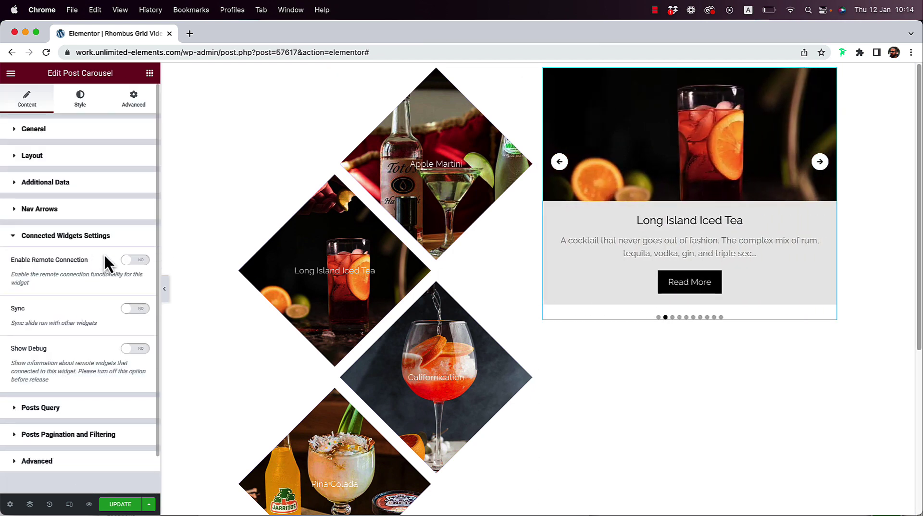
{"action": "left_click", "coordinate": [133, 260]}
{"action": "left_click", "coordinate": [134, 352]}
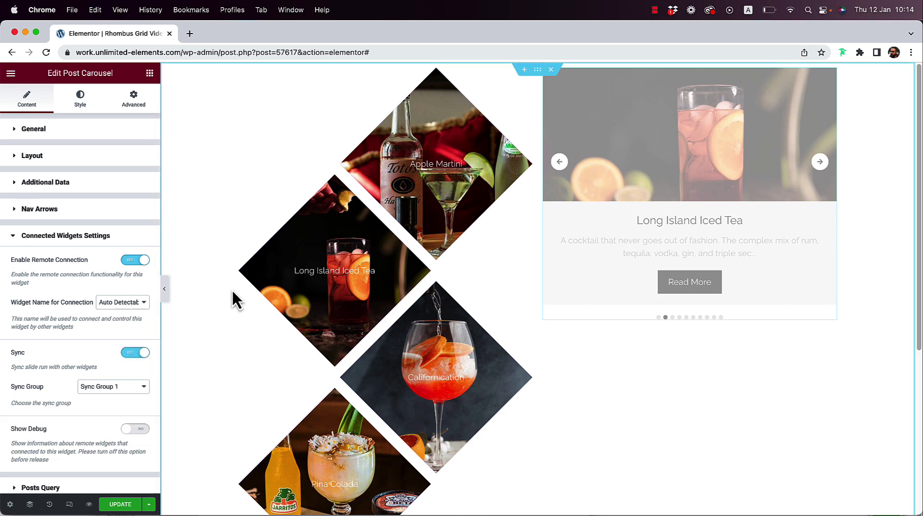
{"action": "left_click", "coordinate": [819, 162]}
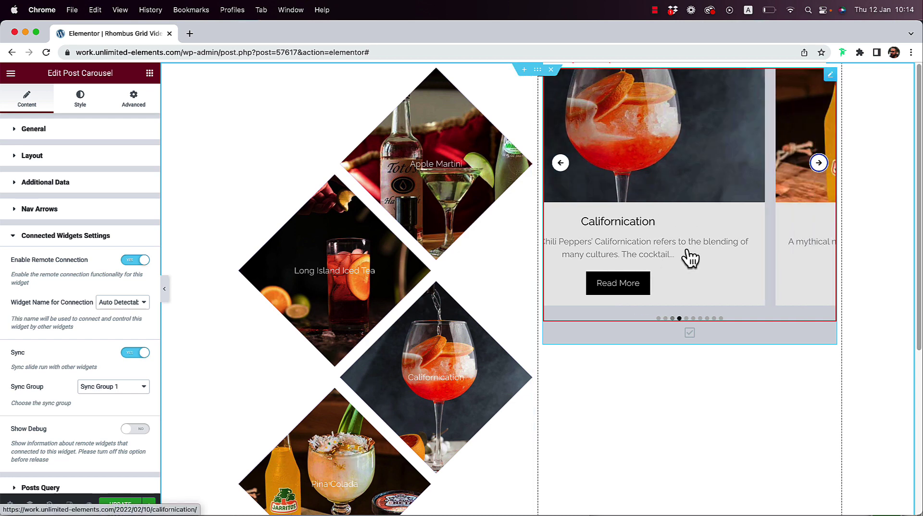
- Limit the Post Carousel's posts query to a maximum of 4 posts
{"action": "left_click", "coordinate": [38, 237]}
{"action": "left_click", "coordinate": [52, 266]}
{"action": "scroll", "coordinate": [72, 293], "scroll_direction": "down", "scroll_amount": 8}
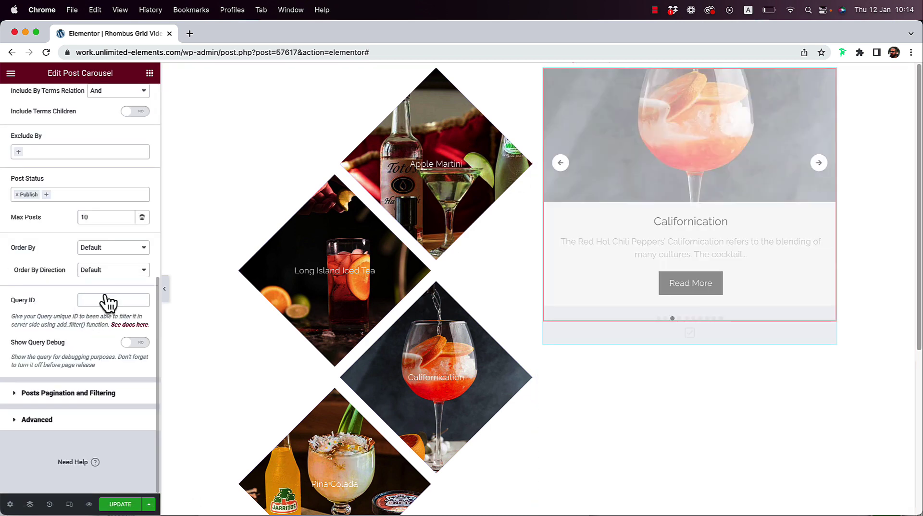
{"action": "double_click", "coordinate": [94, 221]}
{"action": "type", "text": "4"}
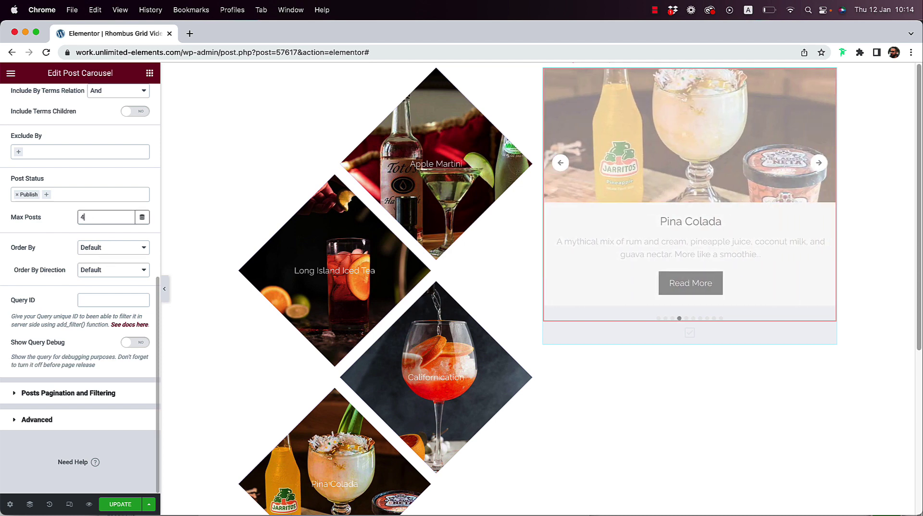
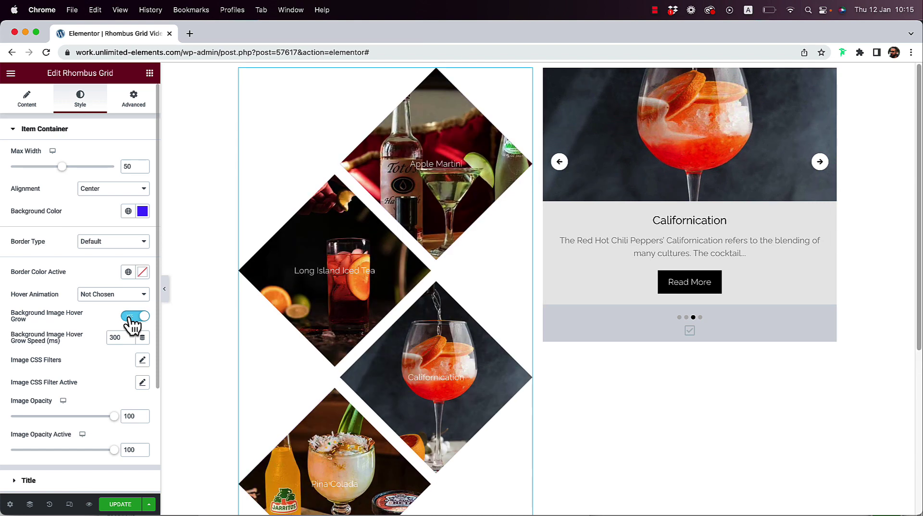
- Advance the Post Carousel by one slide to check how the synced Rhombus Grid responds
{"action": "left_click", "coordinate": [822, 165]}
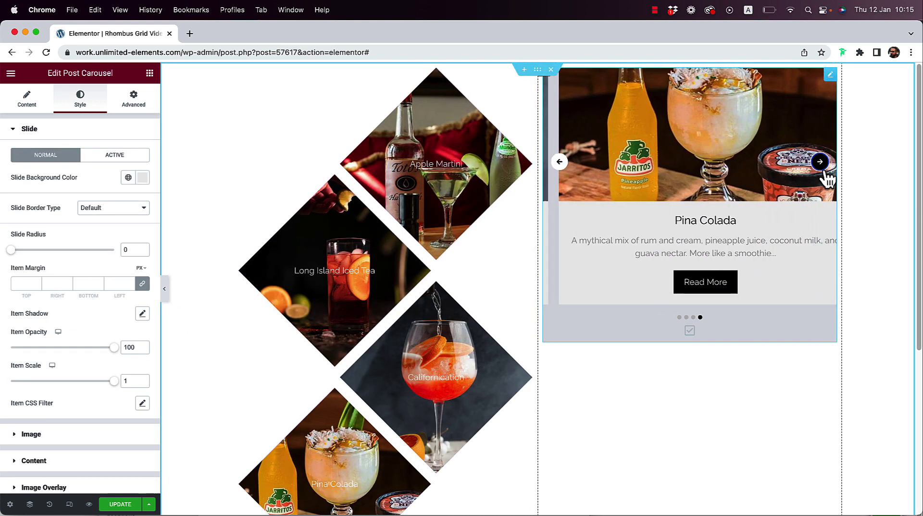
- Advance the Post Carousel through several more slides to check its sync with the Rhombus Grid
{"action": "left_click", "coordinate": [821, 168]}
{"action": "left_click", "coordinate": [822, 168]}
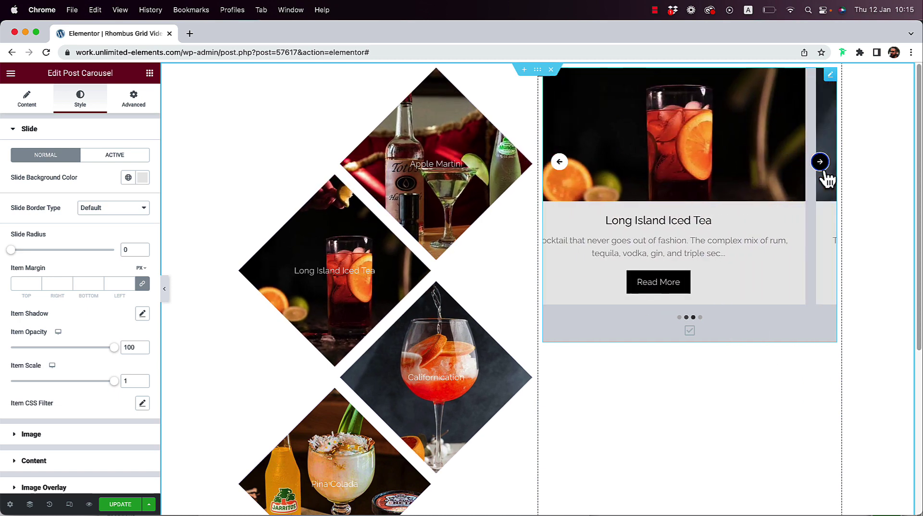
{"action": "left_click", "coordinate": [820, 162]}
{"action": "left_click", "coordinate": [819, 163]}
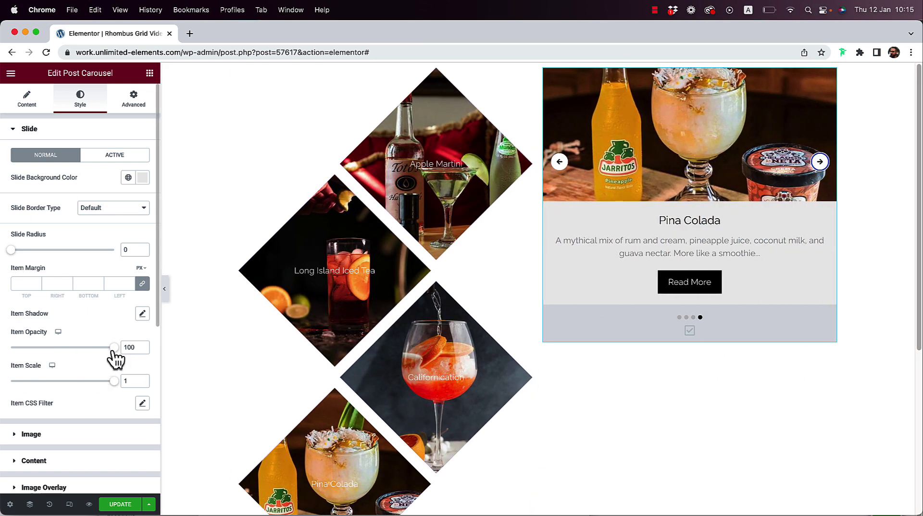
- Set the Rhombus Grid's Image Opacity to 28 for its inactive items
{"action": "left_click", "coordinate": [259, 216]}
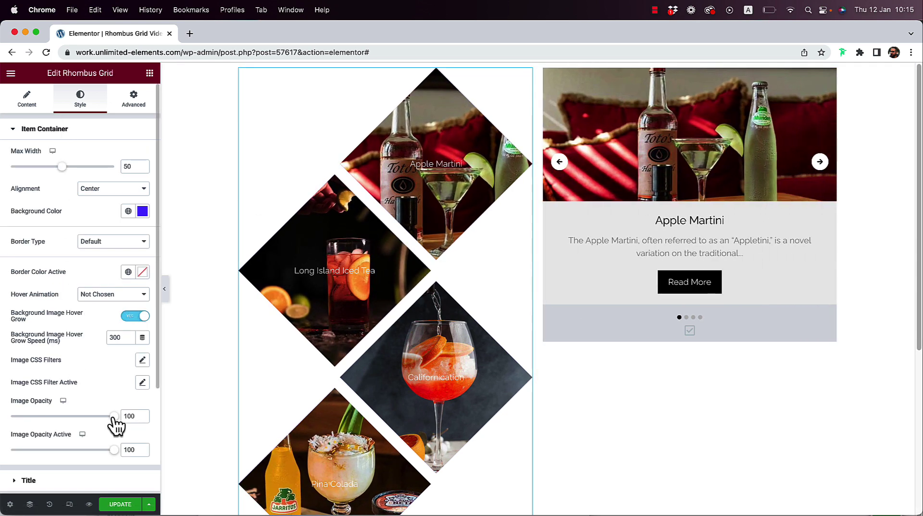
{"action": "left_click_drag", "start_coordinate": [114, 418], "coordinate": [55, 418]}
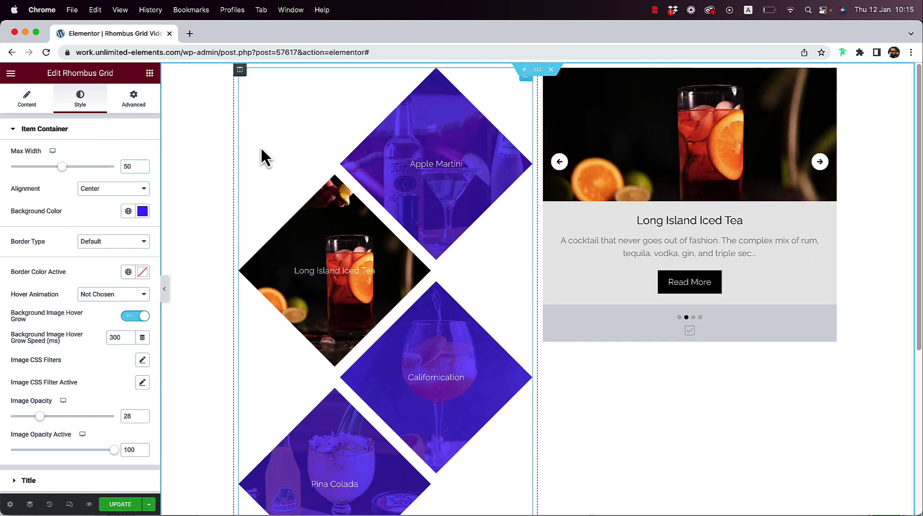
- Set the Rhombus Grid column's width to 30% and the parent section's Columns Gap to Wider
{"action": "left_click", "coordinate": [240, 70]}
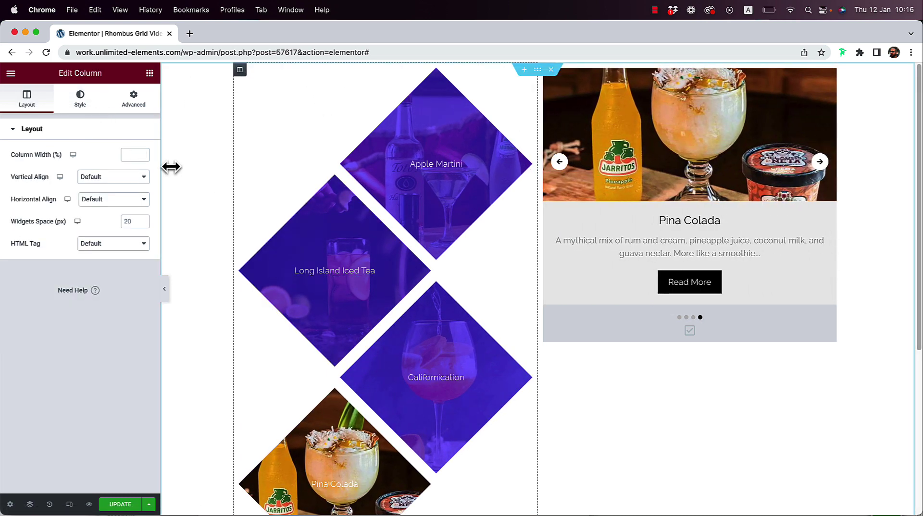
{"action": "type", "text": "30"}
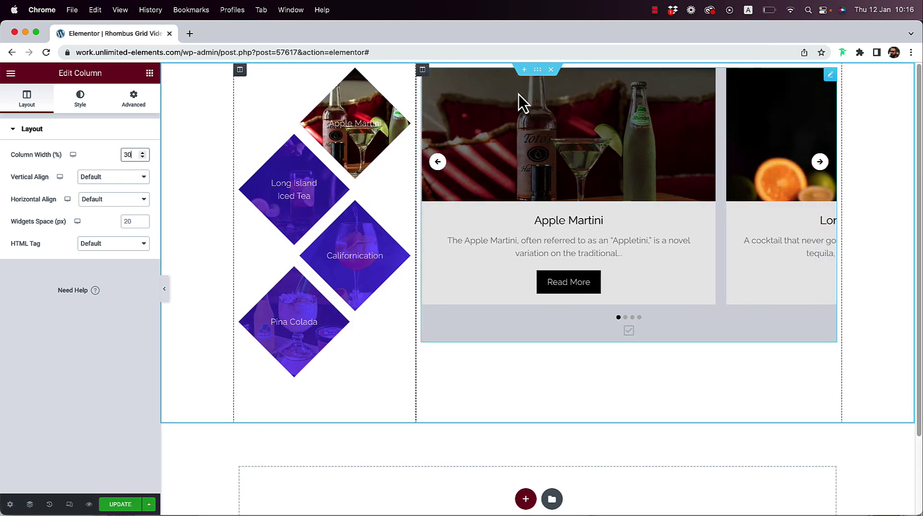
{"action": "left_click", "coordinate": [537, 70]}
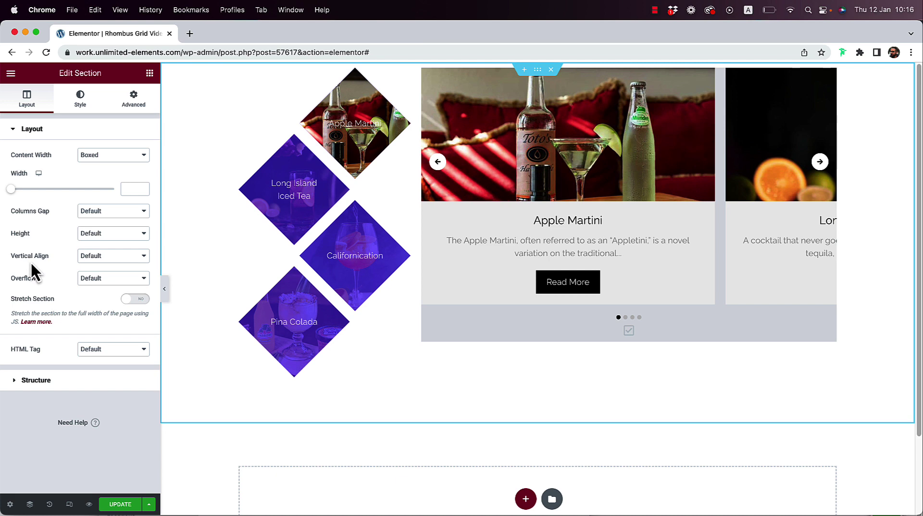
{"action": "left_click", "coordinate": [79, 217]}
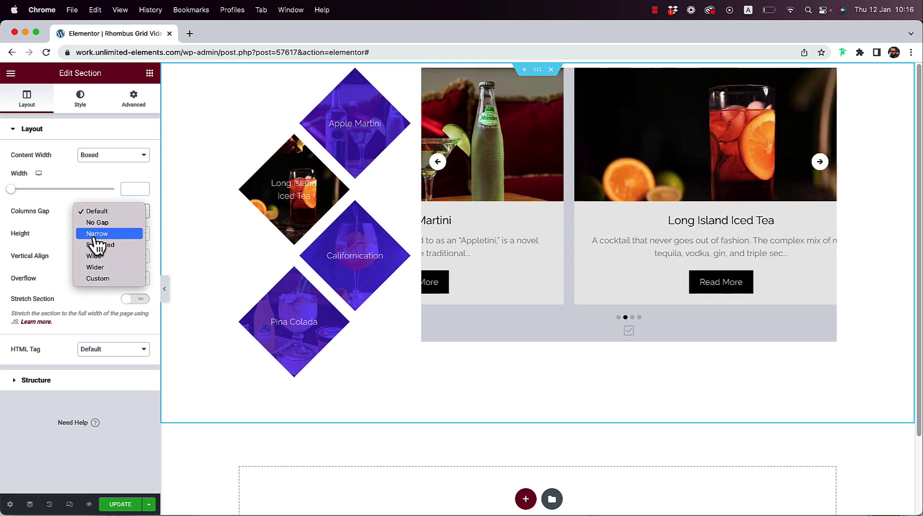
{"action": "left_click", "coordinate": [95, 272]}
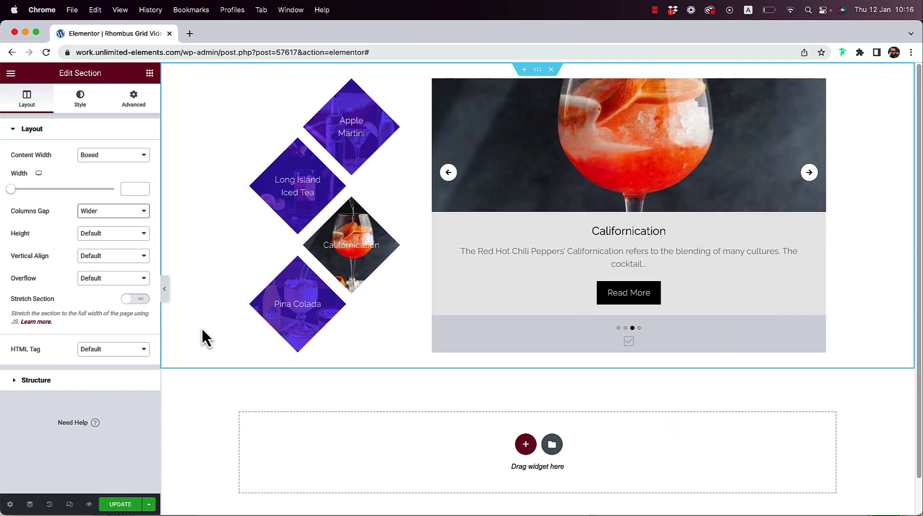
- Set the Rhombus Grid's item background color to #000000, then preview the page and return to the editor
{"action": "left_click", "coordinate": [253, 178]}
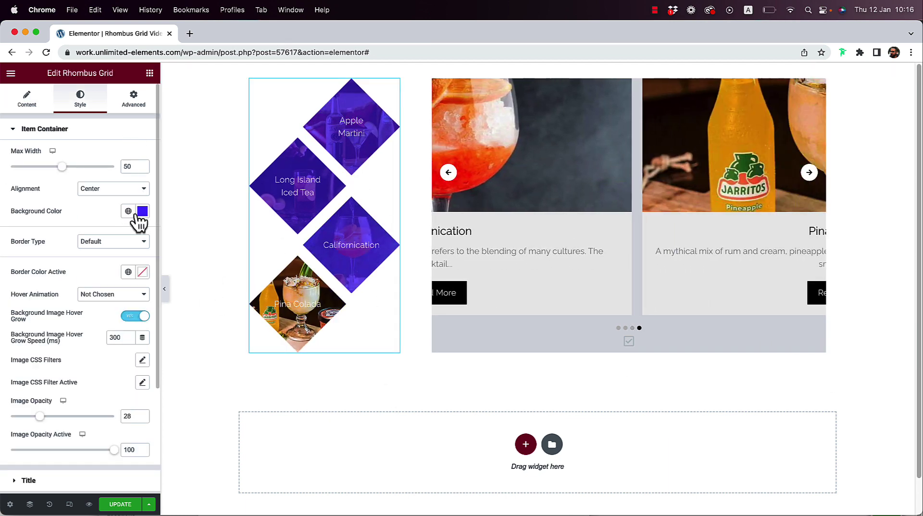
{"action": "left_click", "coordinate": [142, 212]}
{"action": "left_click_drag", "start_coordinate": [78, 292], "coordinate": [3, 360]}
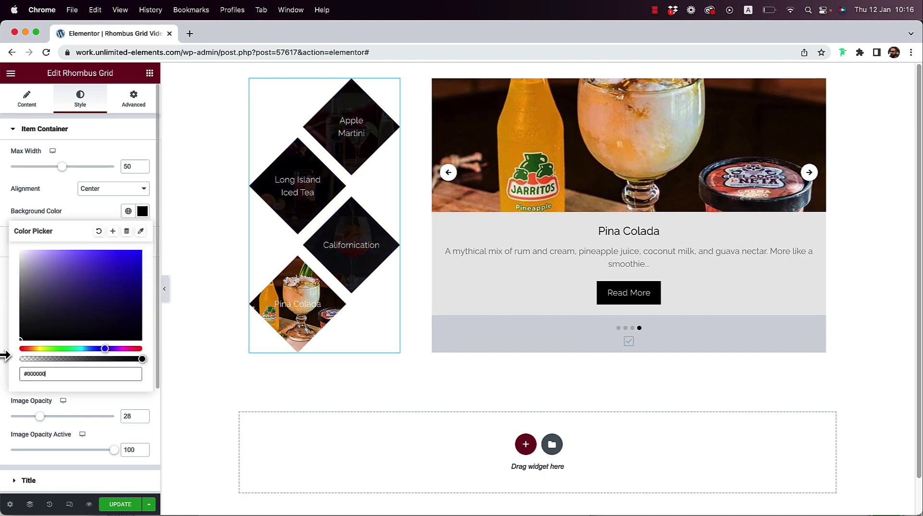
{"action": "left_click", "coordinate": [6, 345]}
{"action": "left_click", "coordinate": [351, 159]}
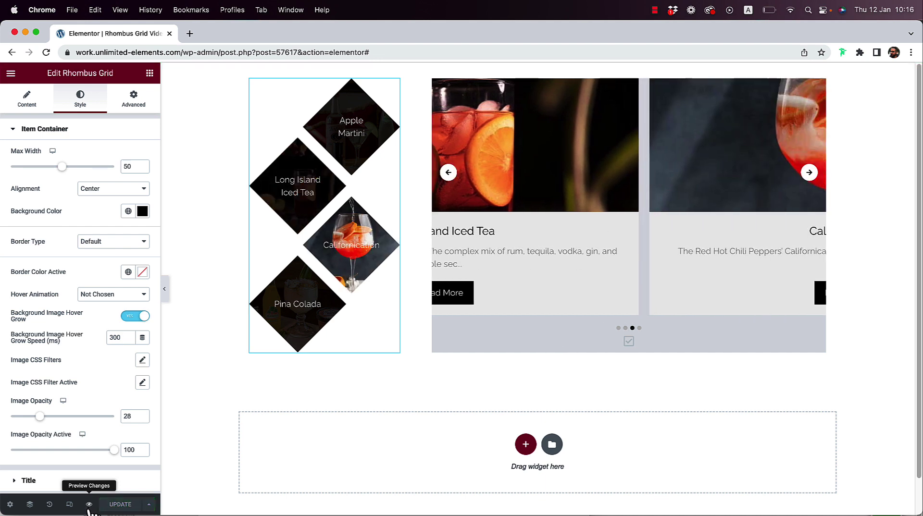
{"action": "left_click", "coordinate": [89, 504]}
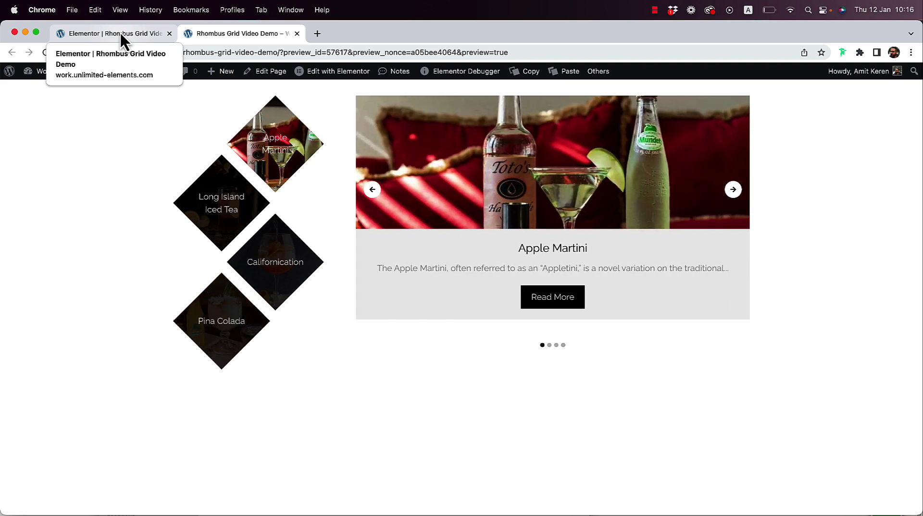
{"action": "left_click", "coordinate": [113, 33]}
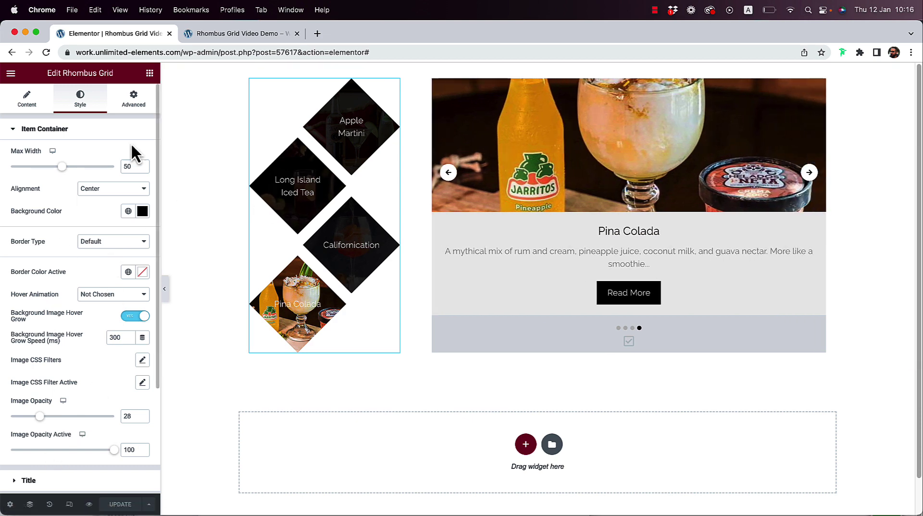
- Review the Rhombus Grid's Title, Text, Button and Graphic Element style settings
{"action": "scroll", "coordinate": [99, 354], "scroll_direction": "down", "scroll_amount": 3}
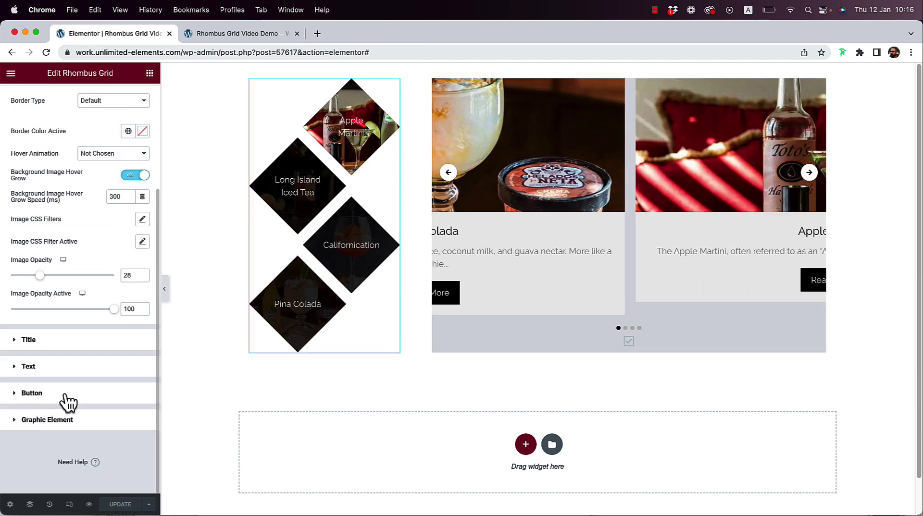
{"action": "left_click", "coordinate": [28, 340]}
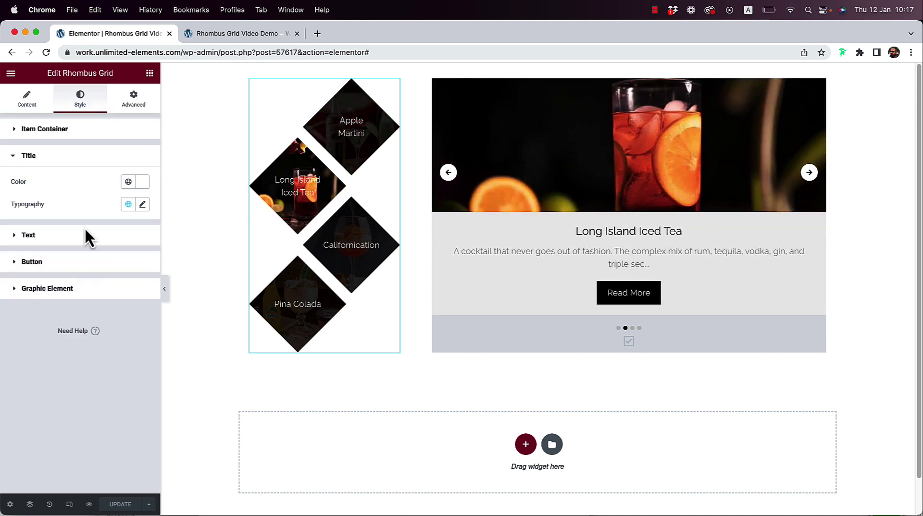
{"action": "left_click", "coordinate": [29, 236]}
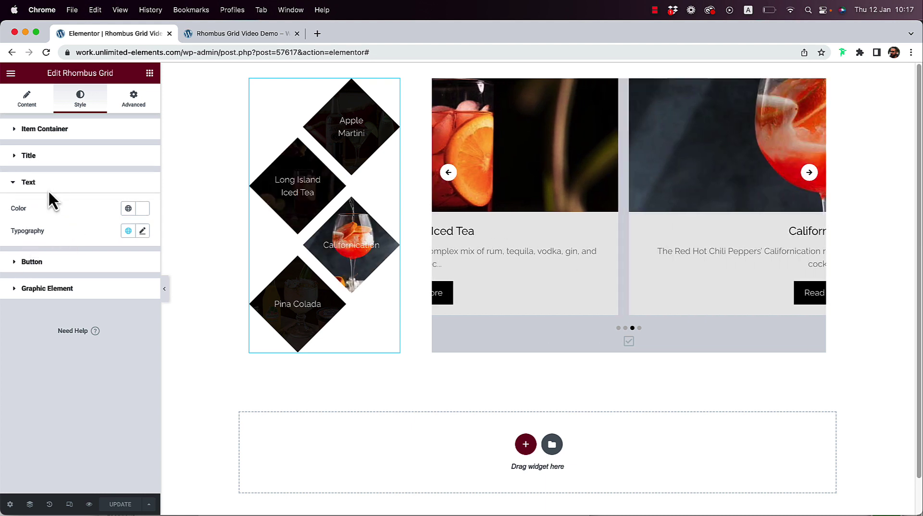
{"action": "left_click", "coordinate": [35, 262]}
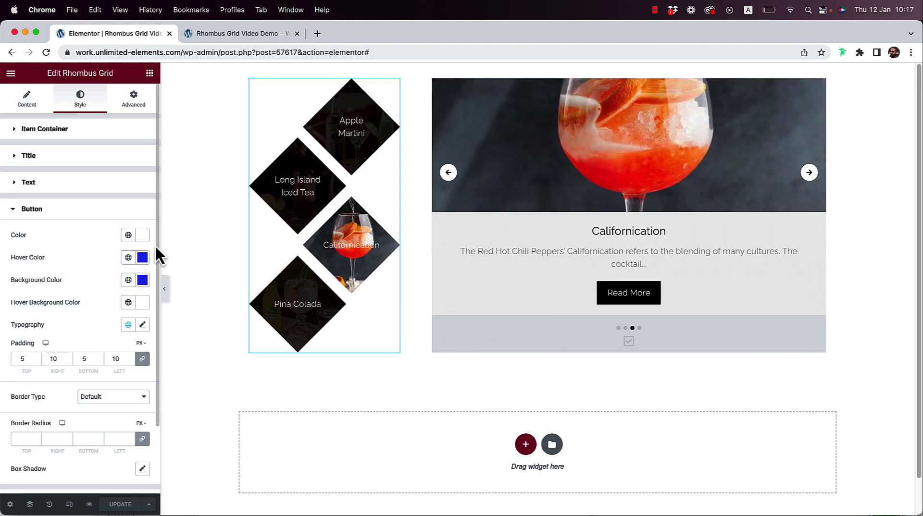
{"action": "left_click", "coordinate": [50, 216]}
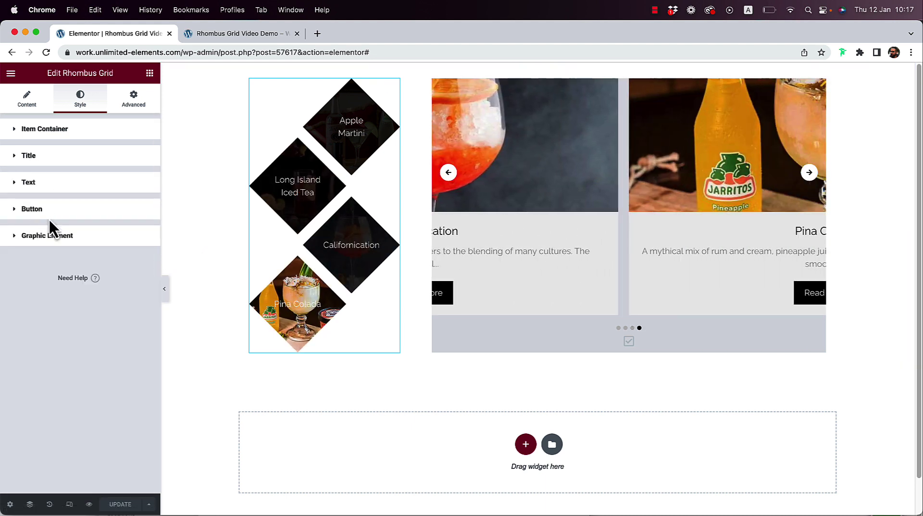
{"action": "left_click", "coordinate": [56, 237]}
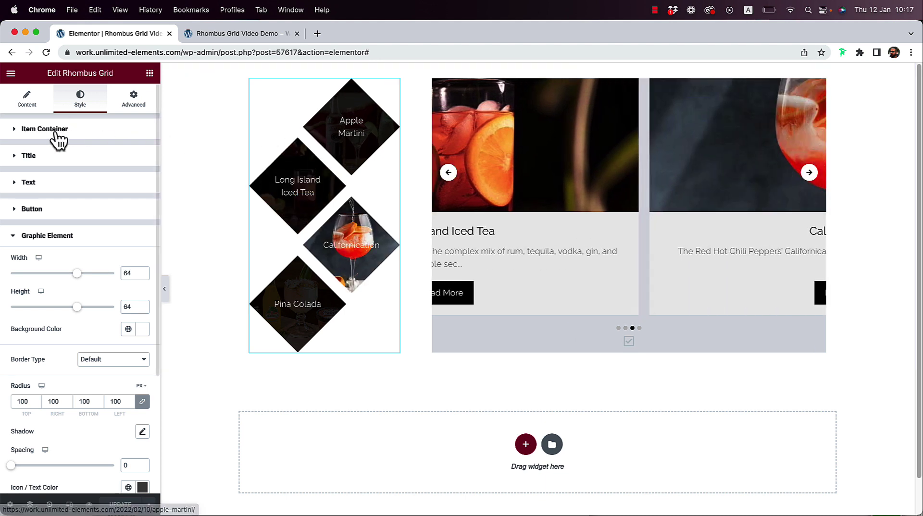
- Review the available Items Source options in the Rhombus Grid's content settings, keeping Posts
{"action": "left_click", "coordinate": [29, 97]}
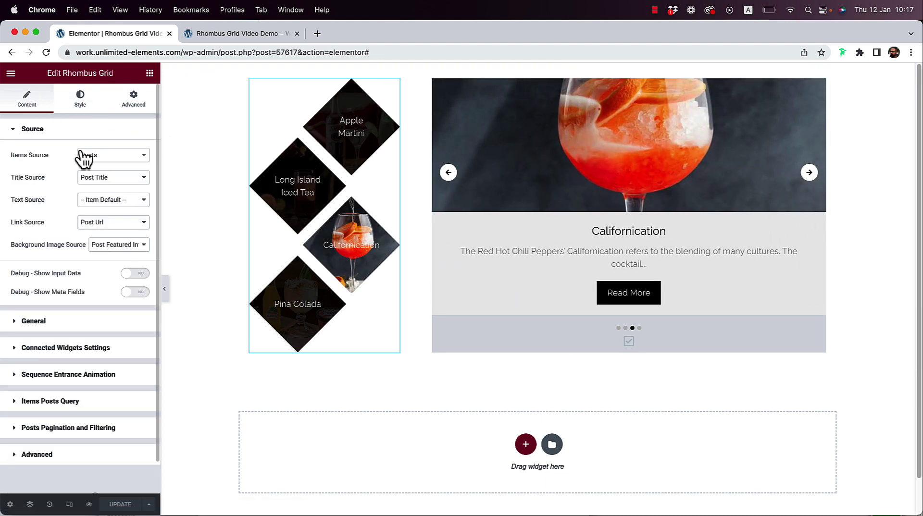
{"action": "left_click", "coordinate": [98, 156]}
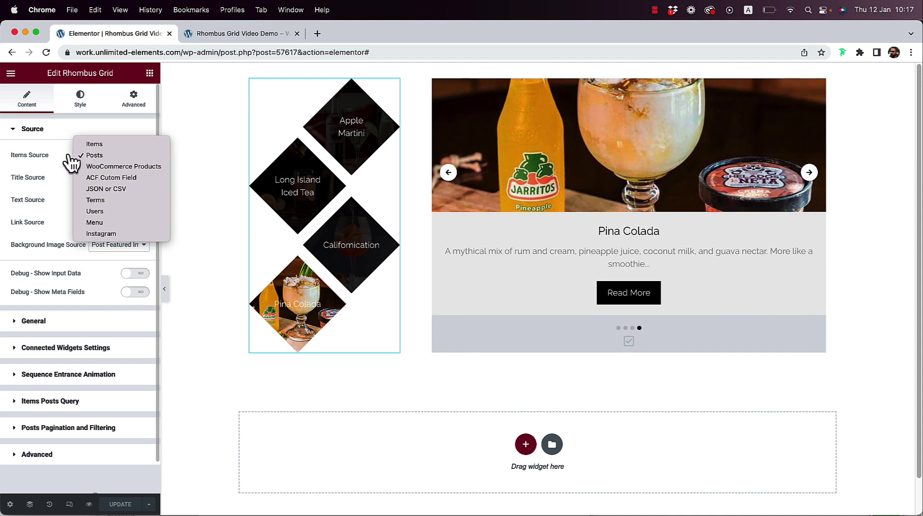
{"action": "left_click", "coordinate": [47, 156]}
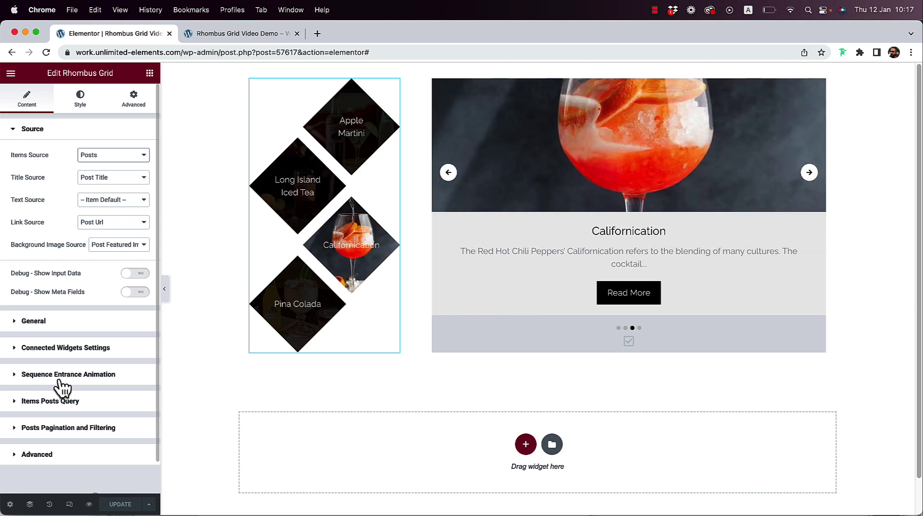
- Set the Rhombus Grid's Sequence Entrance Animation to Appear and check it on the preview page
{"action": "left_click", "coordinate": [48, 379]}
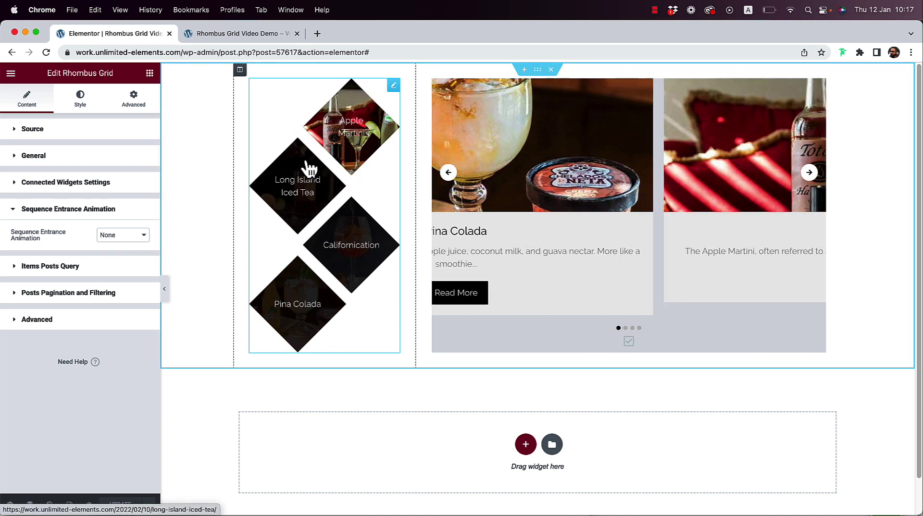
{"action": "left_click", "coordinate": [114, 246]}
{"action": "left_click", "coordinate": [124, 246]}
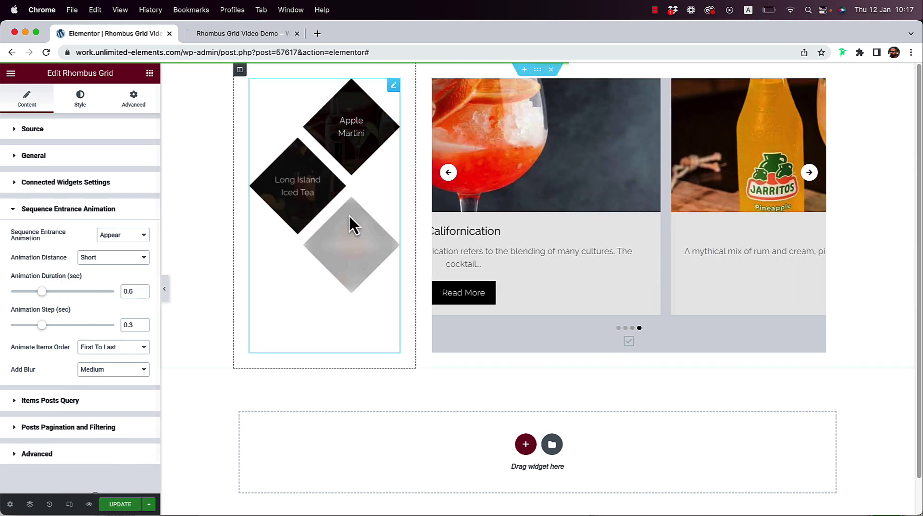
{"action": "left_click", "coordinate": [221, 33]}
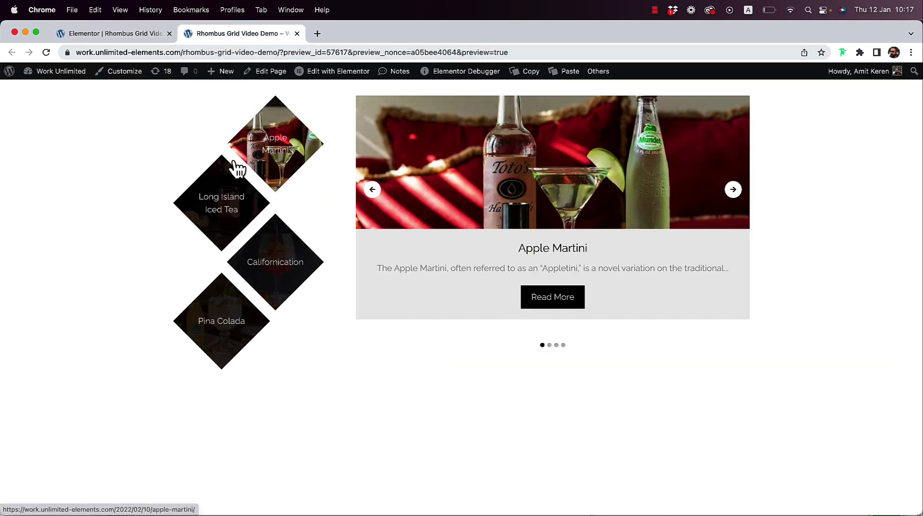
{"action": "left_click", "coordinate": [101, 34]}
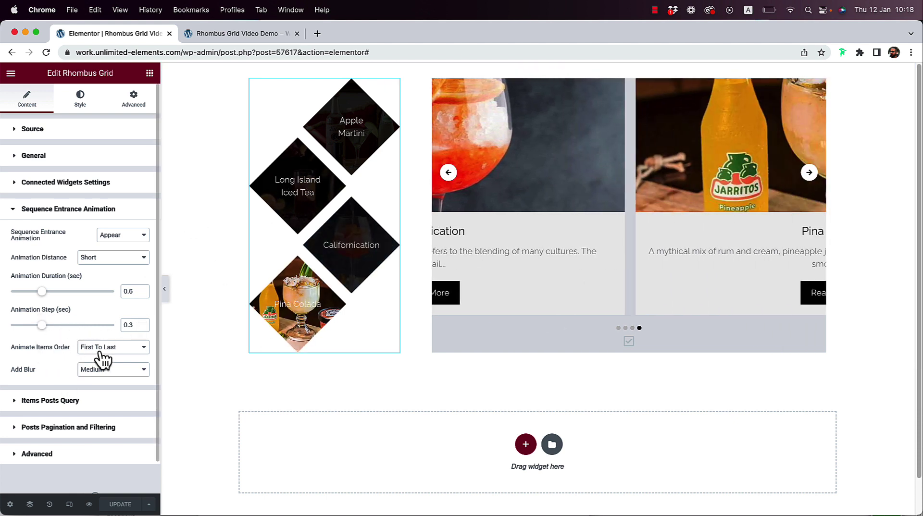
- Examine the Add Blur and Animation Distance options of the sequence entrance animation without changing them
{"action": "left_click", "coordinate": [105, 373]}
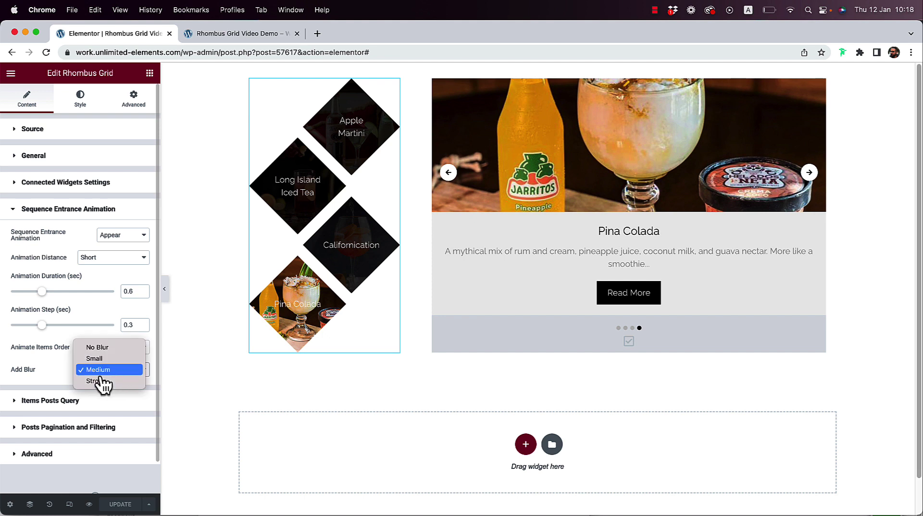
{"action": "left_click", "coordinate": [42, 367]}
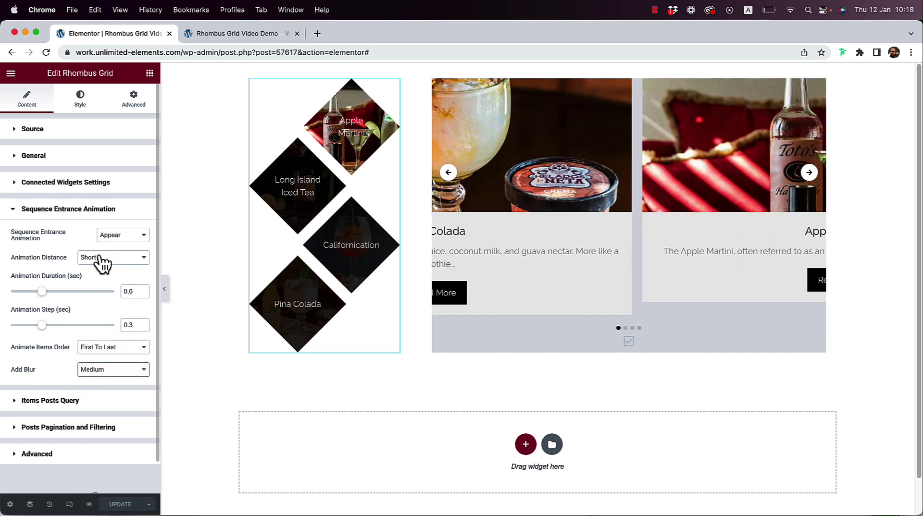
{"action": "left_click", "coordinate": [118, 261]}
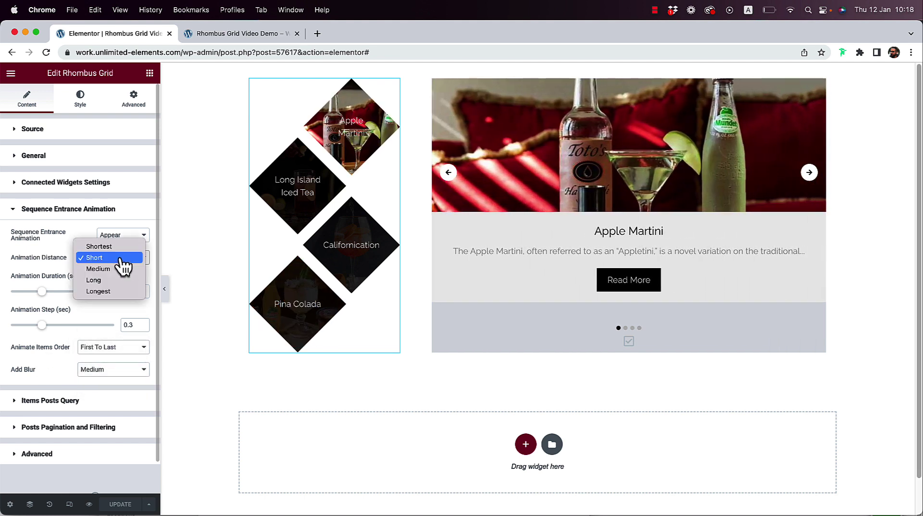
{"action": "left_click", "coordinate": [51, 249]}
- Set the Rhombus Grid's Sequence Entrance Animation to From Bottom and collapse its settings
{"action": "left_click", "coordinate": [106, 236]}
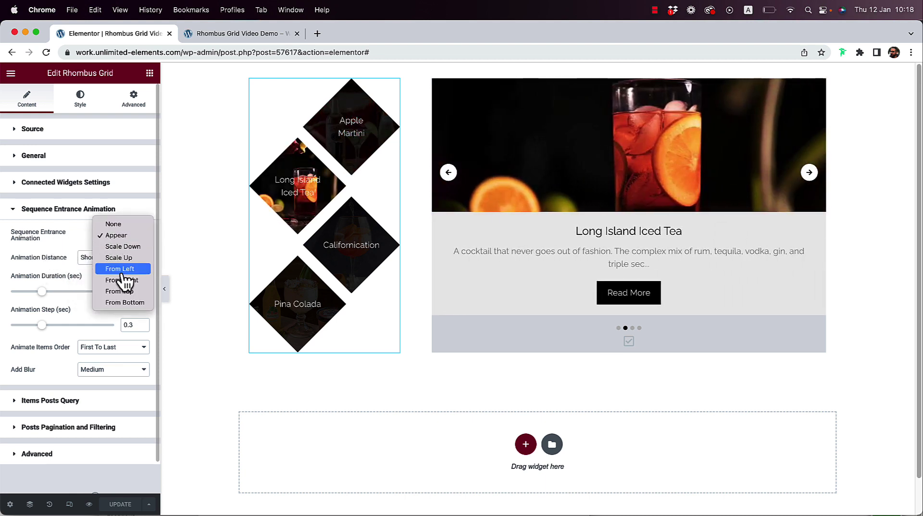
{"action": "left_click", "coordinate": [122, 303]}
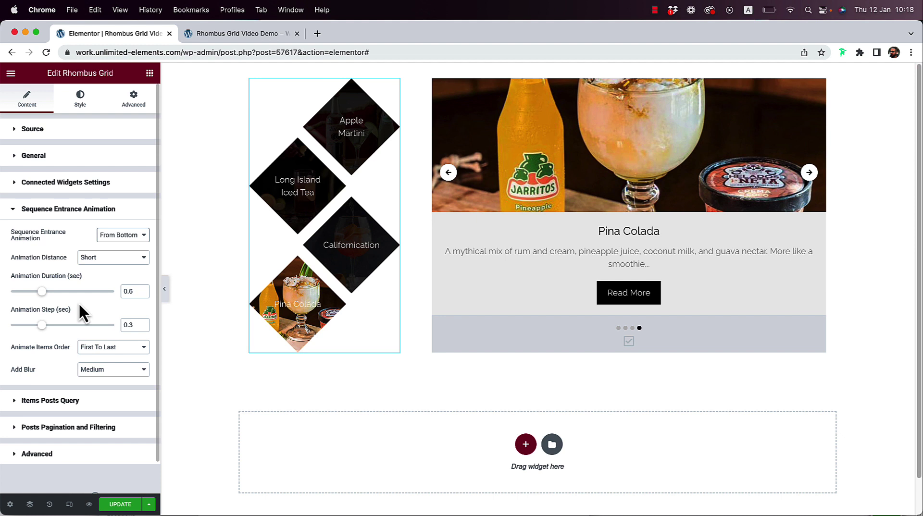
{"action": "left_click", "coordinate": [54, 210]}
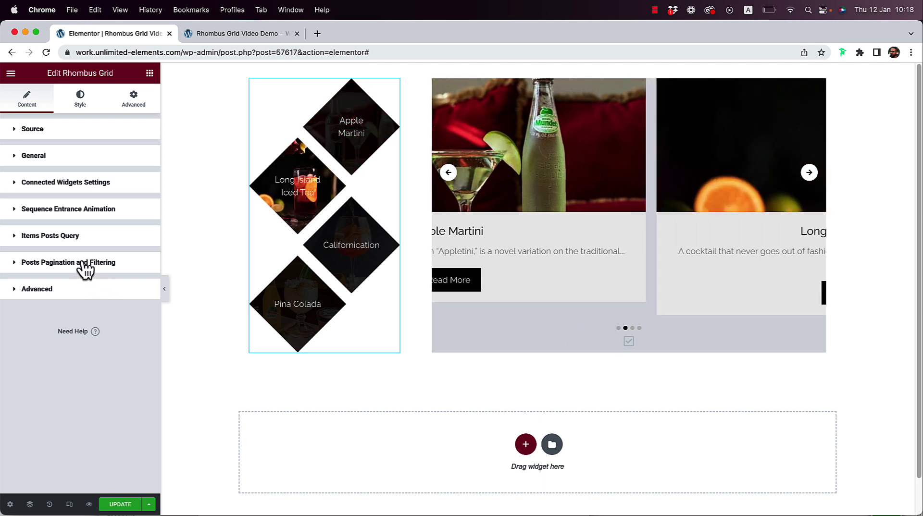
- Review the Rhombus Grid's Posts Pagination and Filtering settings and its alternative item sources, keeping Posts
{"action": "left_click", "coordinate": [83, 263]}
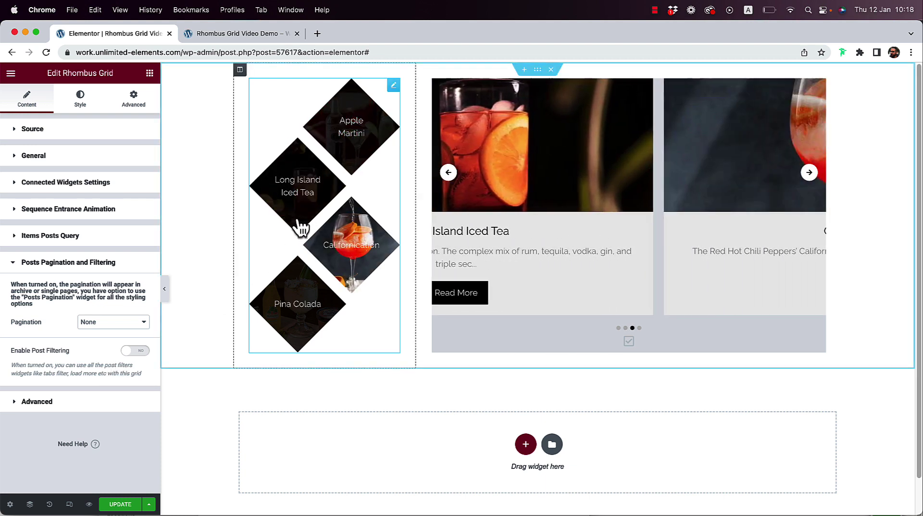
{"action": "left_click", "coordinate": [57, 130]}
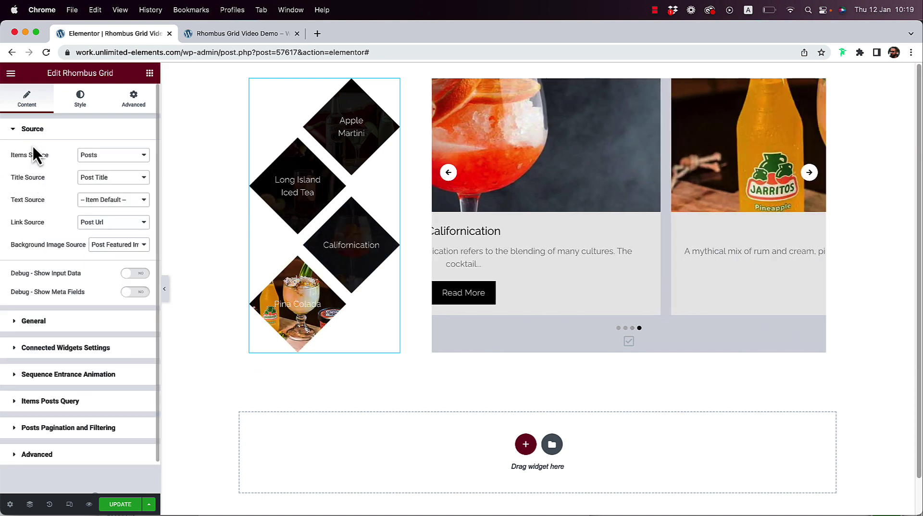
{"action": "left_click", "coordinate": [114, 155]}
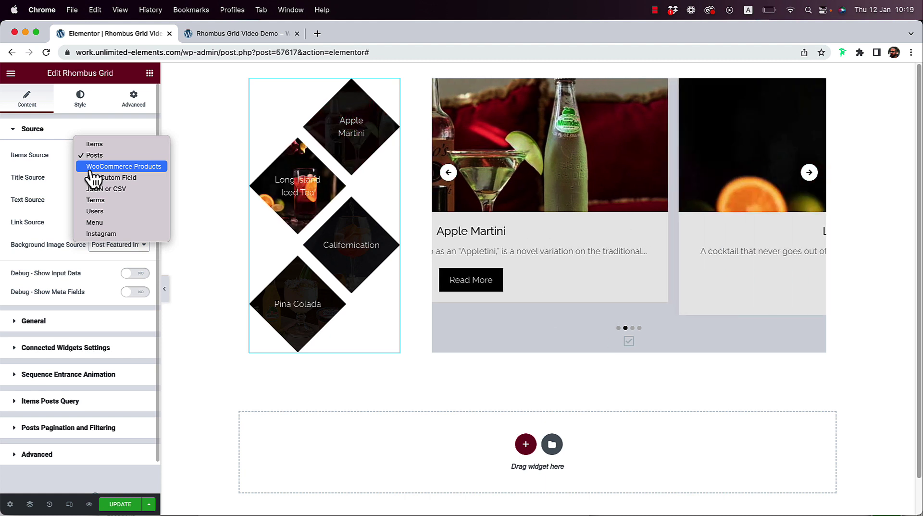
{"action": "left_click", "coordinate": [57, 134]}
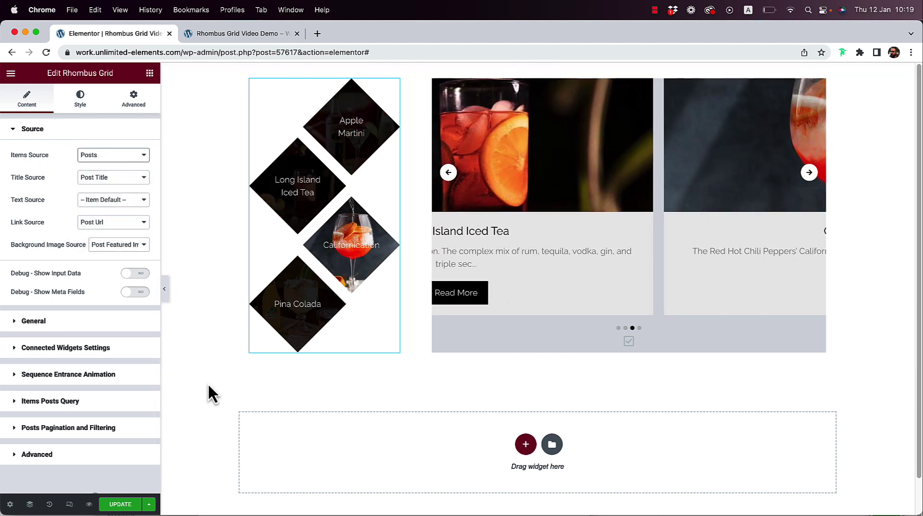